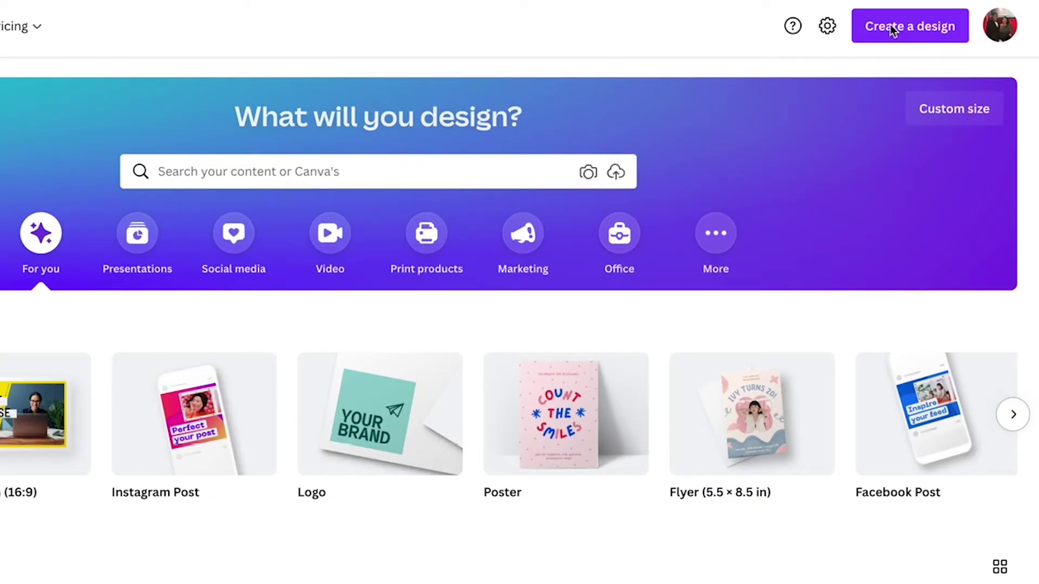
Open the Create a design menu on the Canva home page.
left_click(891, 25)
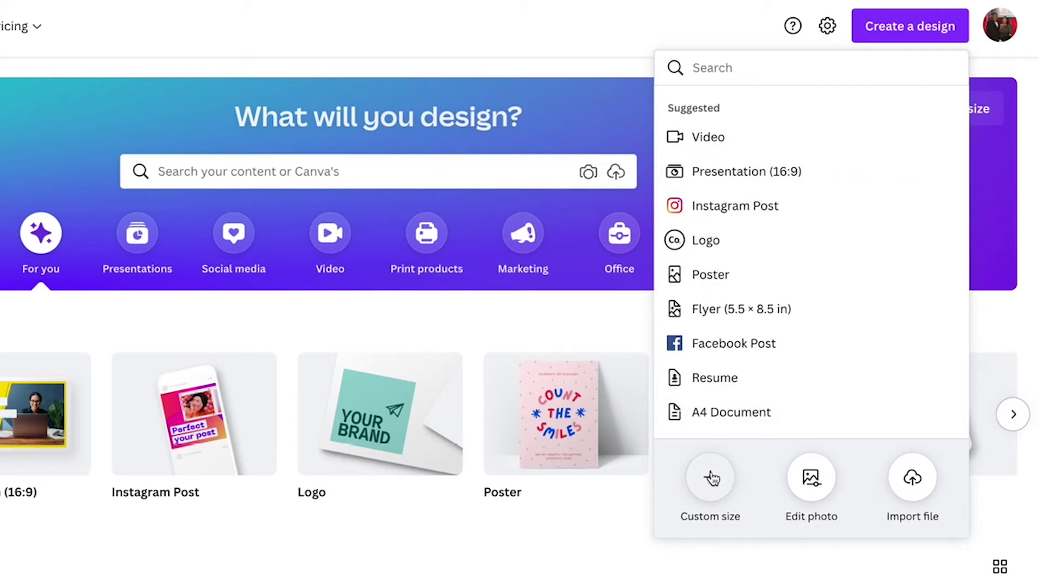
Create a custom-size design of width 12 and height 16 in inches.
left_click(712, 476)
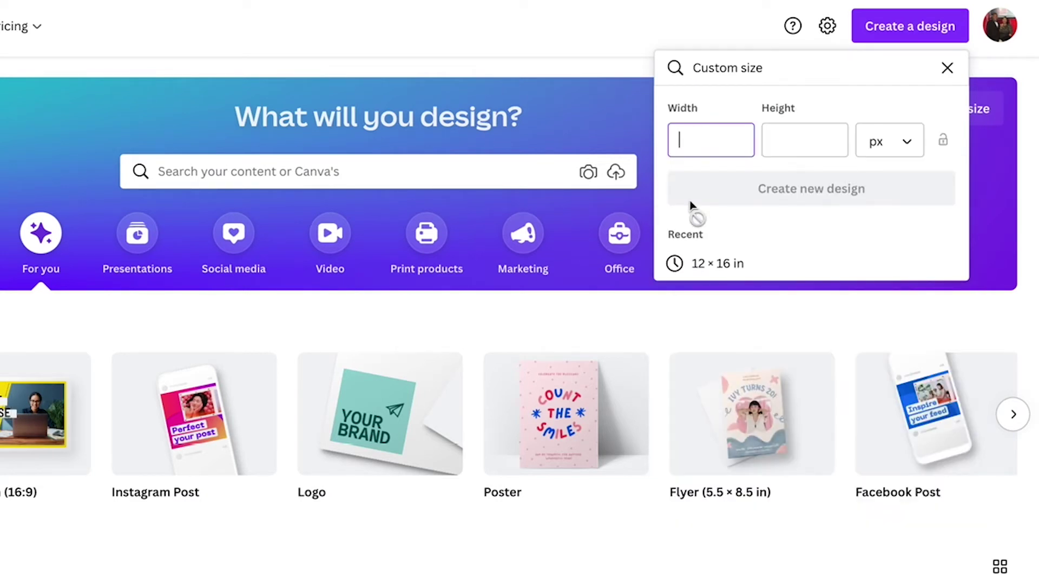
type("12")
key("Tab")
type("16")
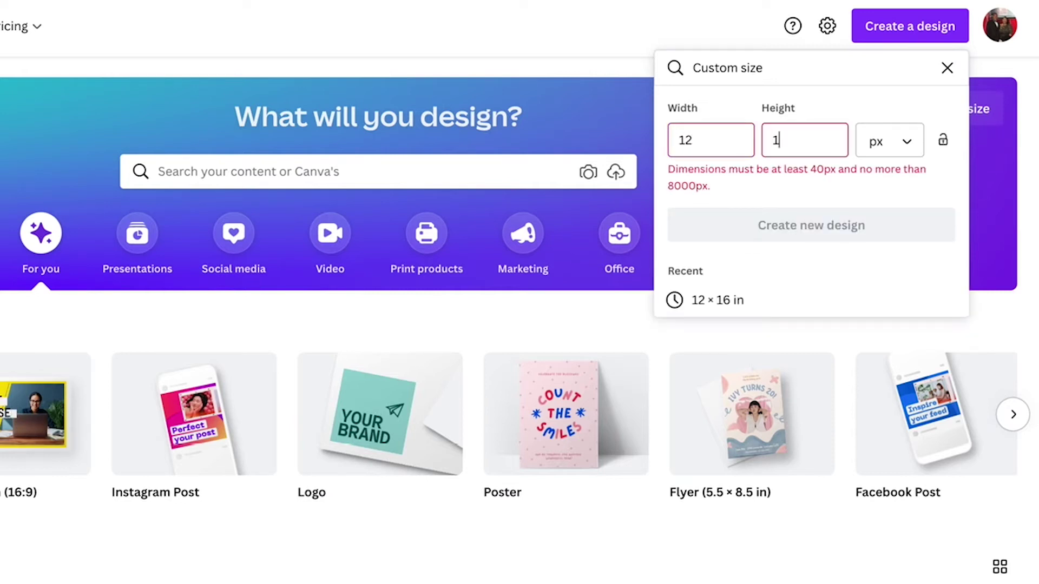
left_click(892, 142)
left_click(875, 176)
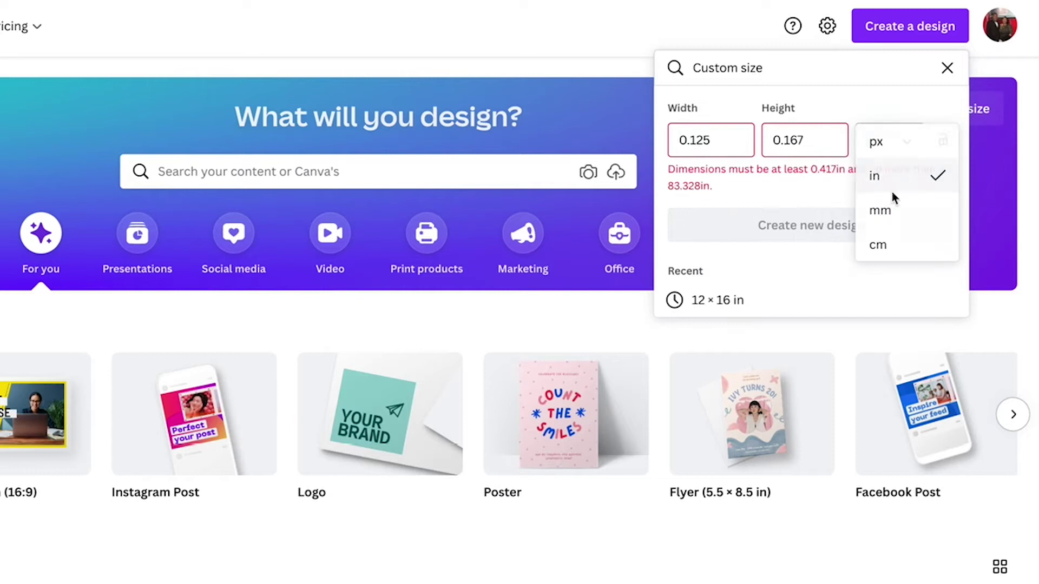
left_click(730, 141)
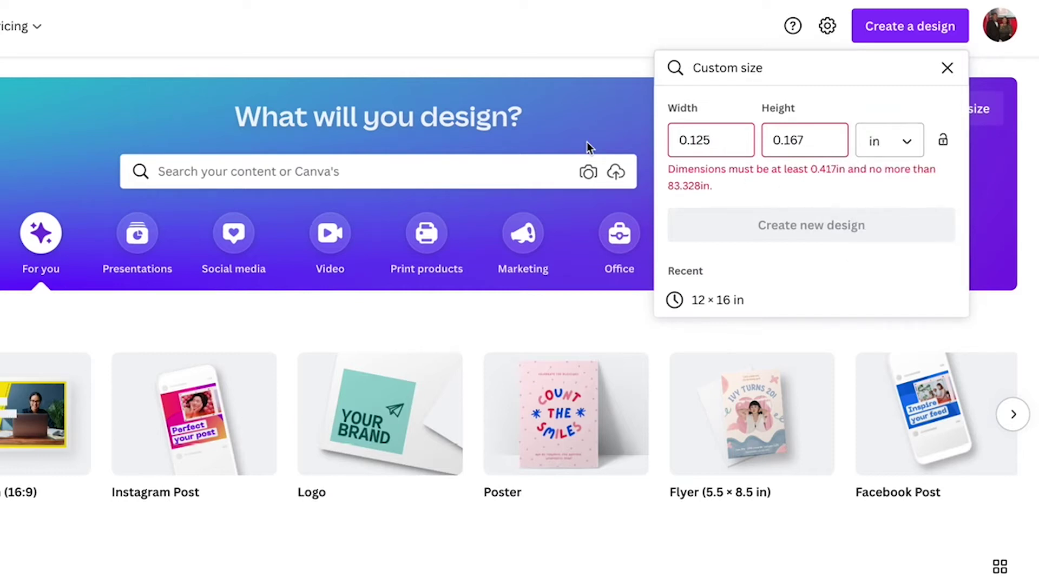
key("BackSpace")
key("BackSpace")
key("BackSpace")
key("BackSpace")
key("BackSpace")
type("12")
key("Tab")
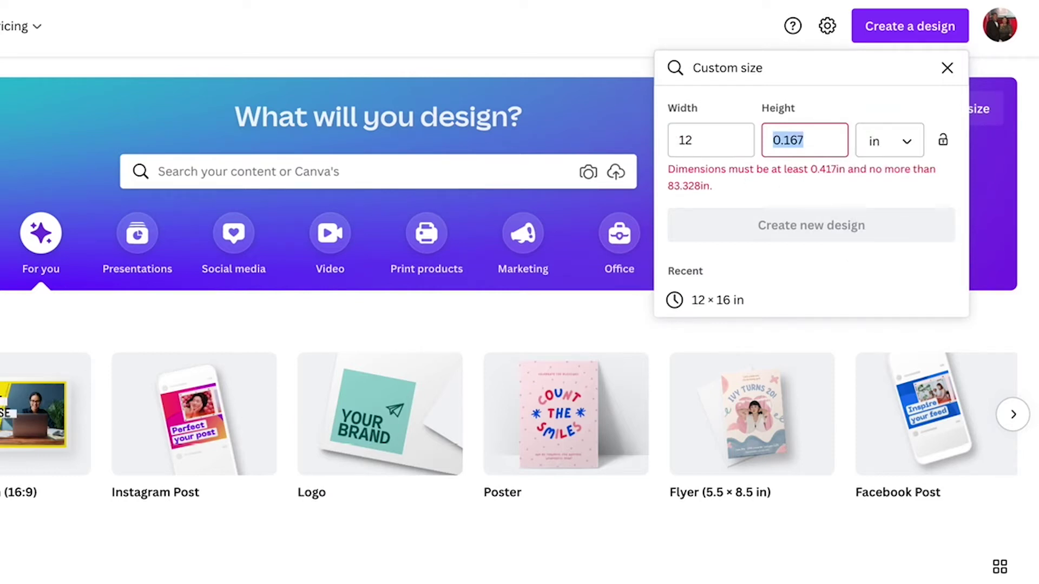
type("16")
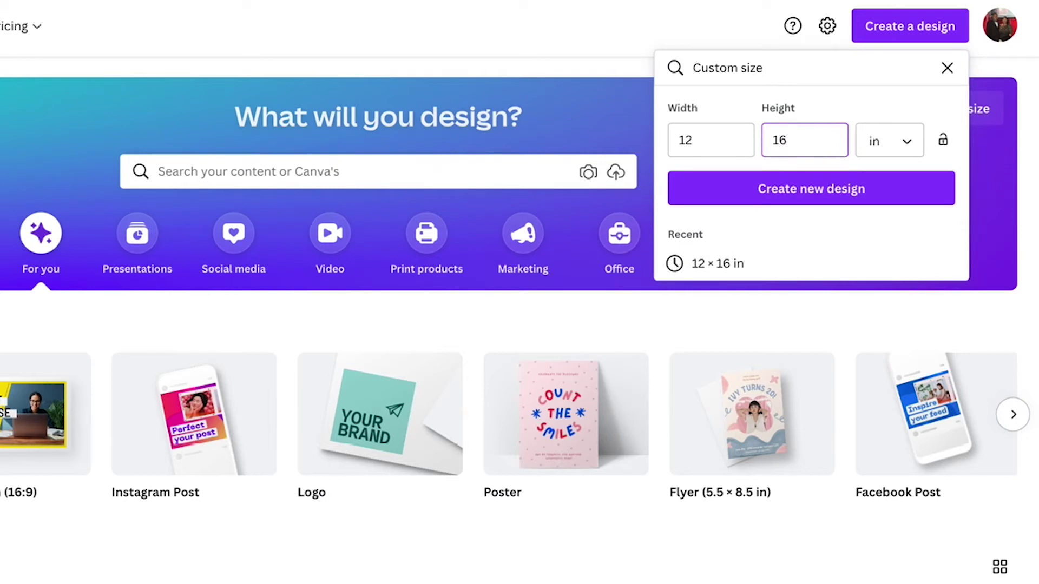
left_click(836, 193)
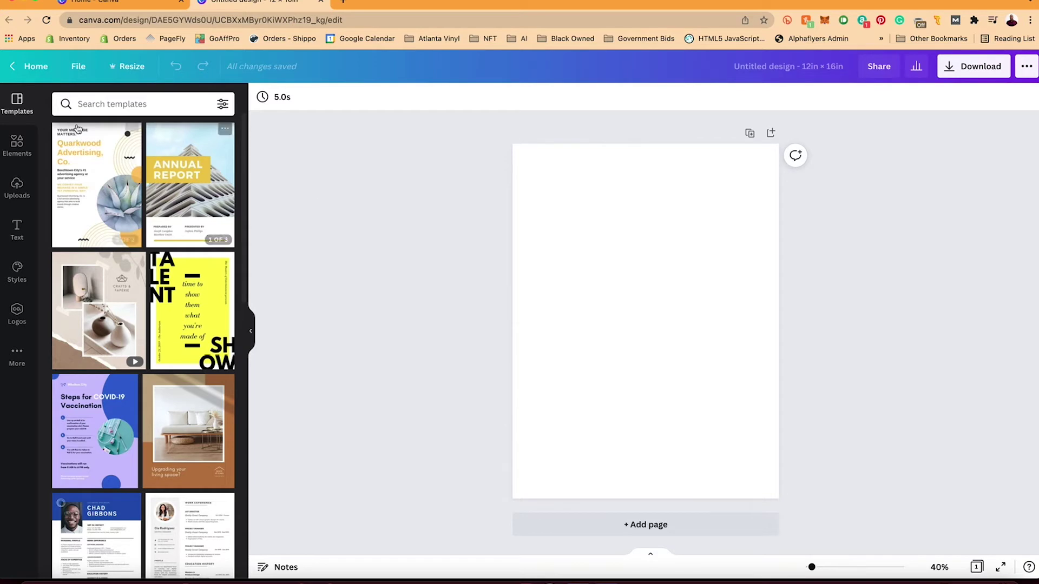
Open the Uploads panel and start uploading media from the computer.
left_click(18, 187)
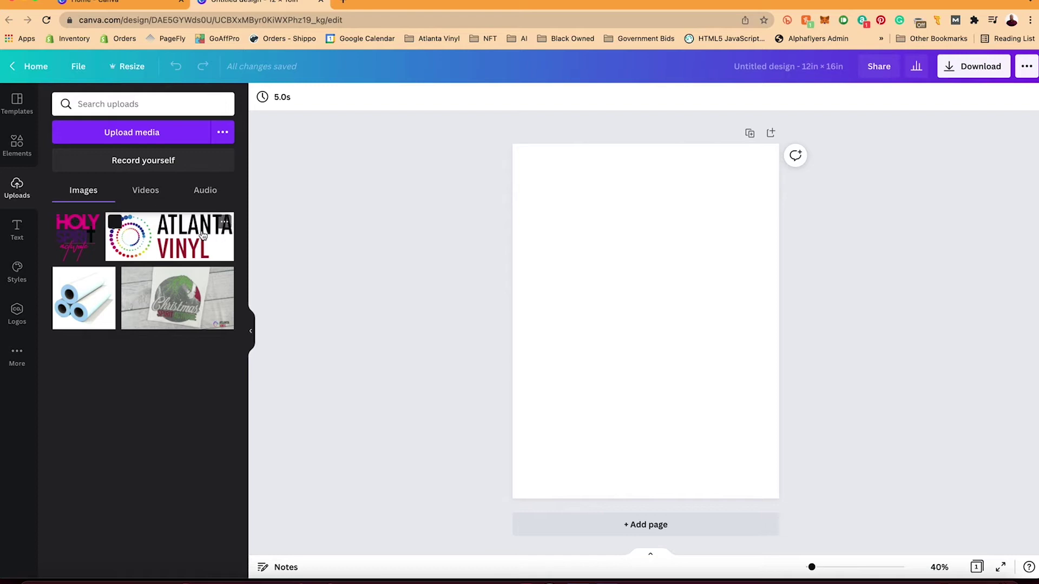
left_click(135, 136)
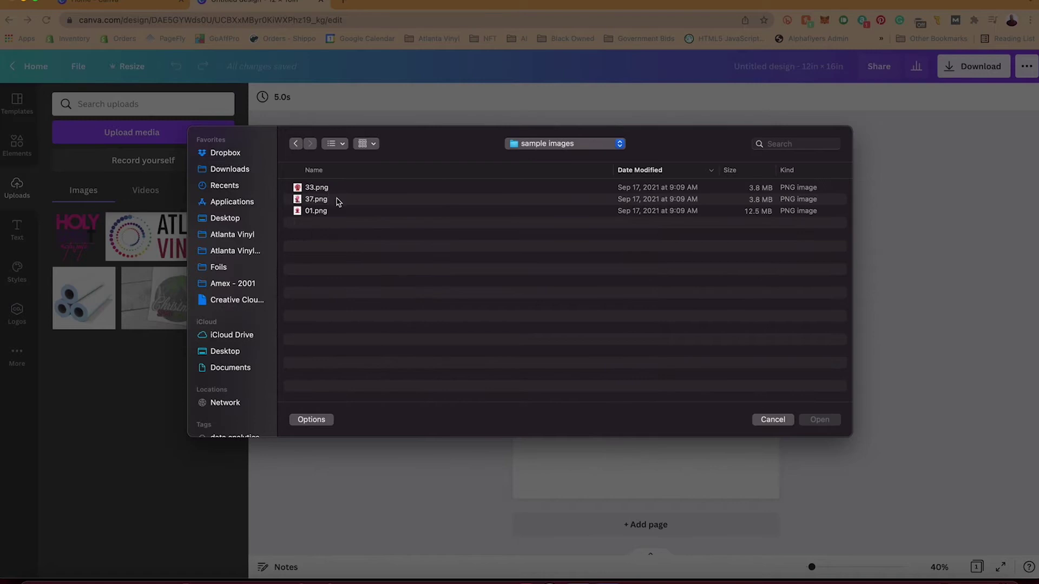
Select 33.png, 37.png and 01.png in the sample images folder and upload them.
left_click_drag(320, 222, 295, 182)
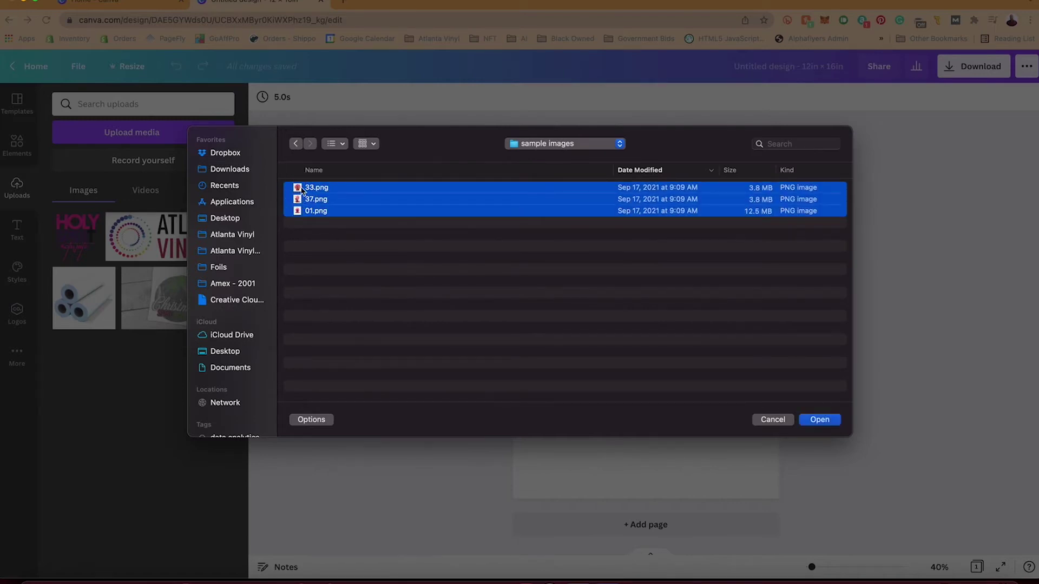
left_click(820, 420)
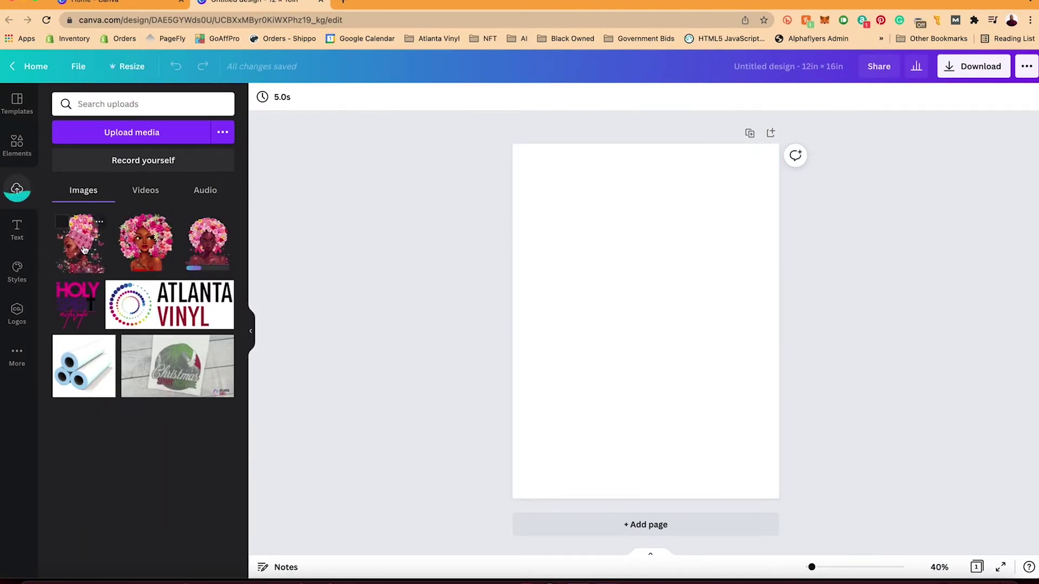
Place the floral headwrap portrait on the page, undoing its snap to a full-page background.
mouse_move(230, 291)
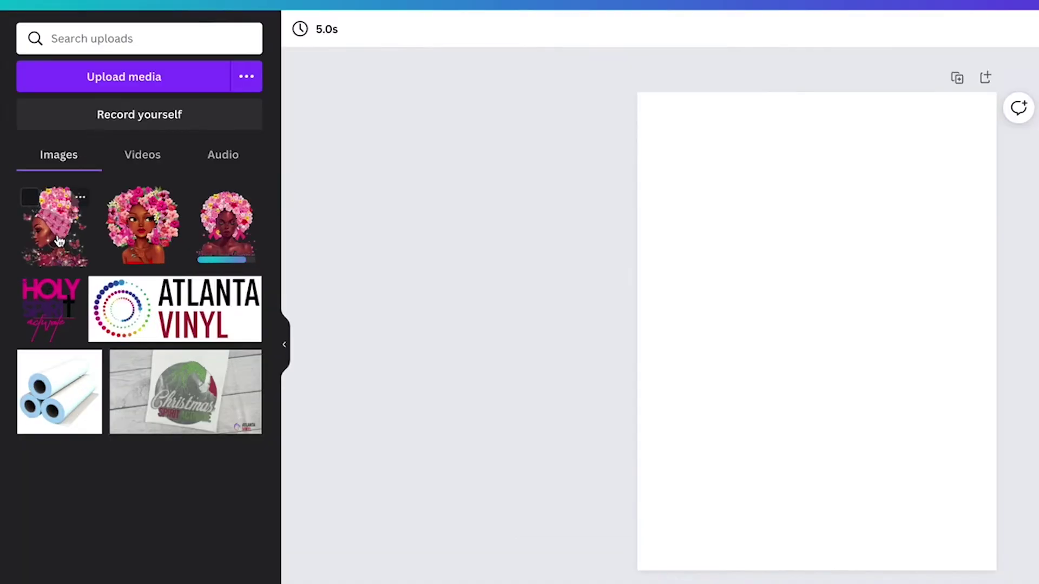
left_click_drag(60, 241, 755, 302)
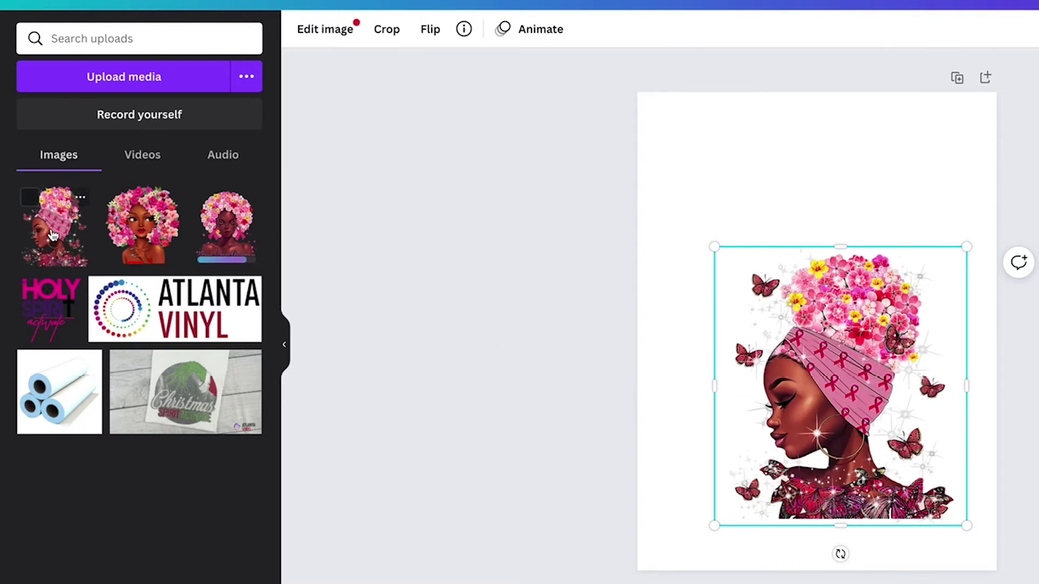
left_click_drag(52, 235, 667, 165)
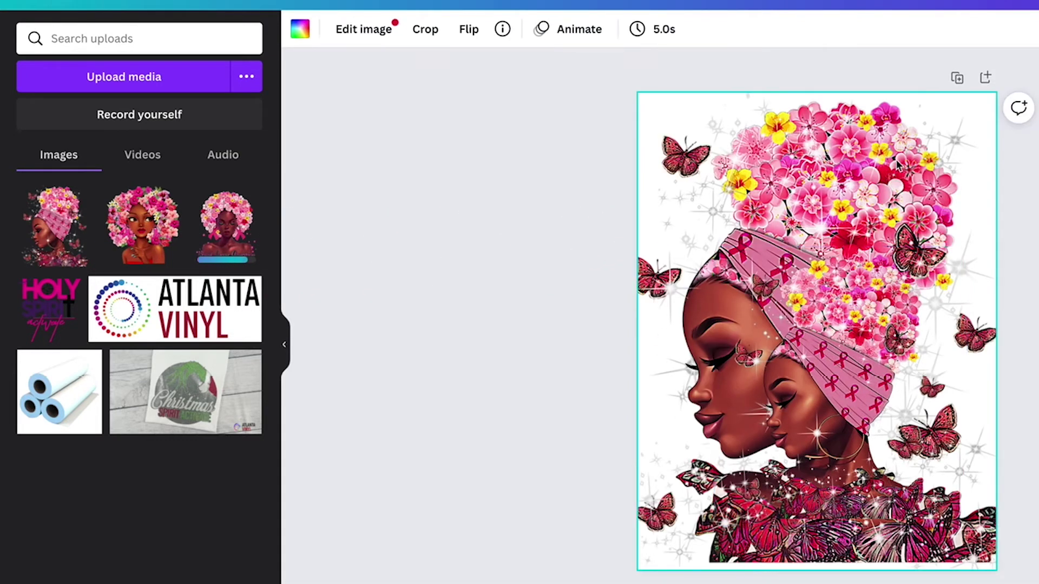
left_click(801, 165)
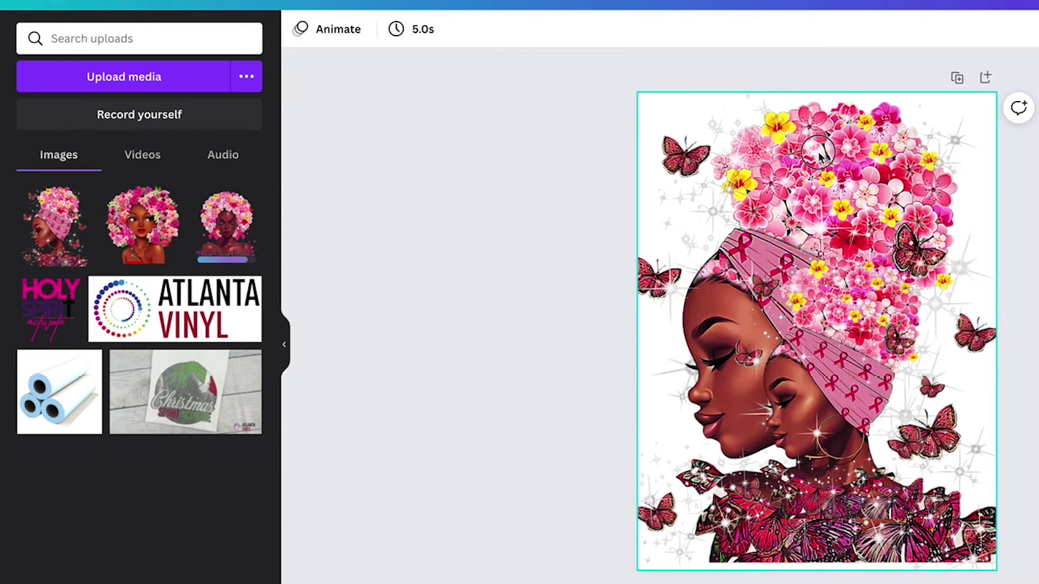
left_click(801, 165)
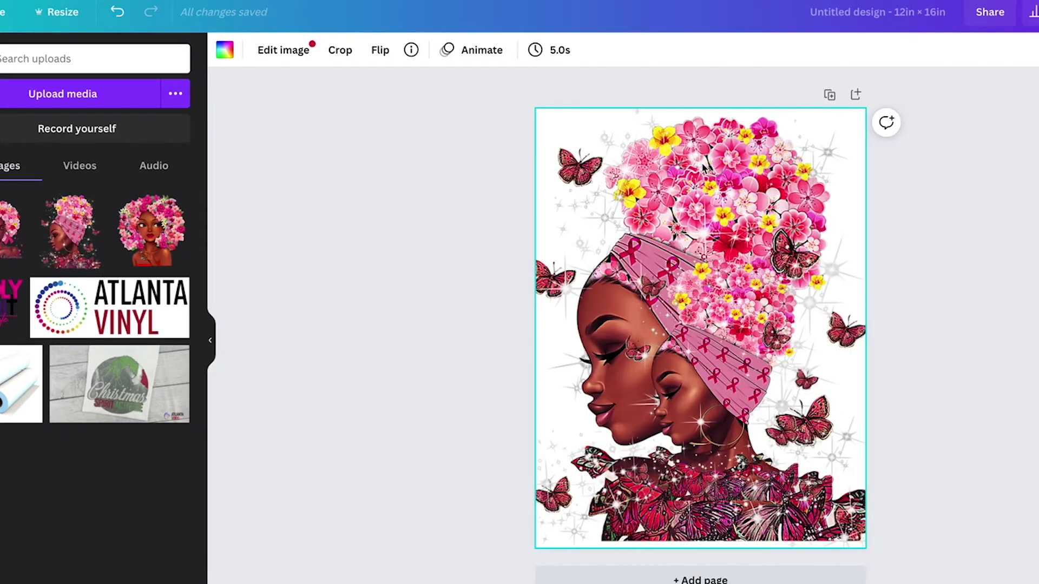
key("ctrl+z")
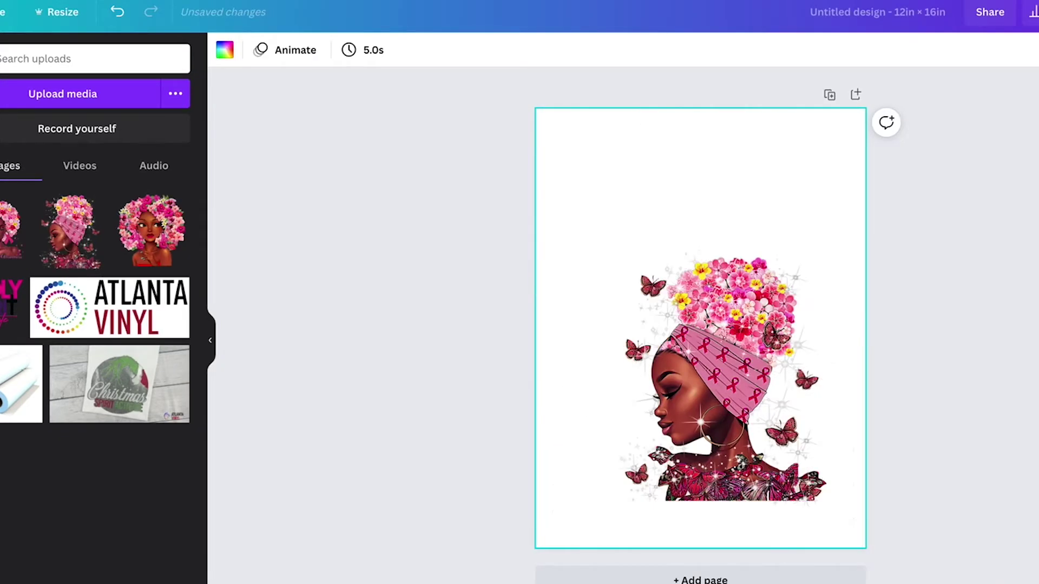
left_click(616, 353)
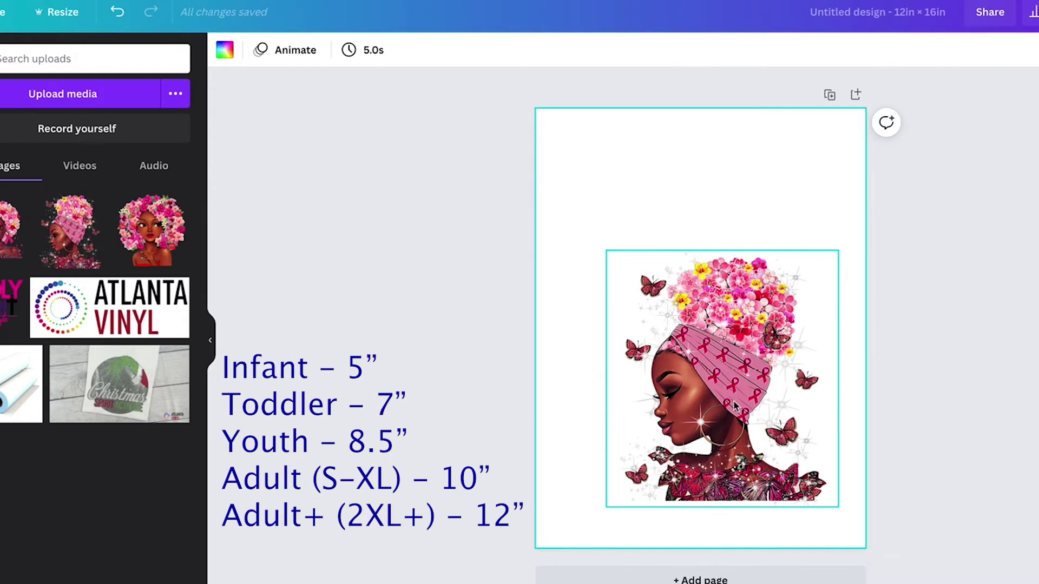
Move the floral portrait up near the top of the page.
left_click_drag(734, 406, 711, 333)
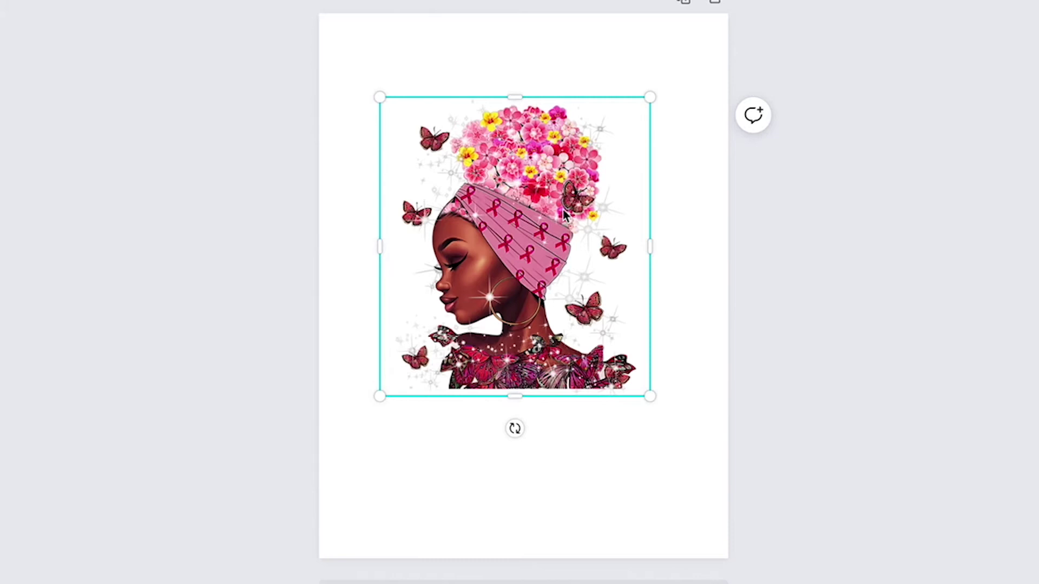
left_click_drag(733, 267, 733, 243)
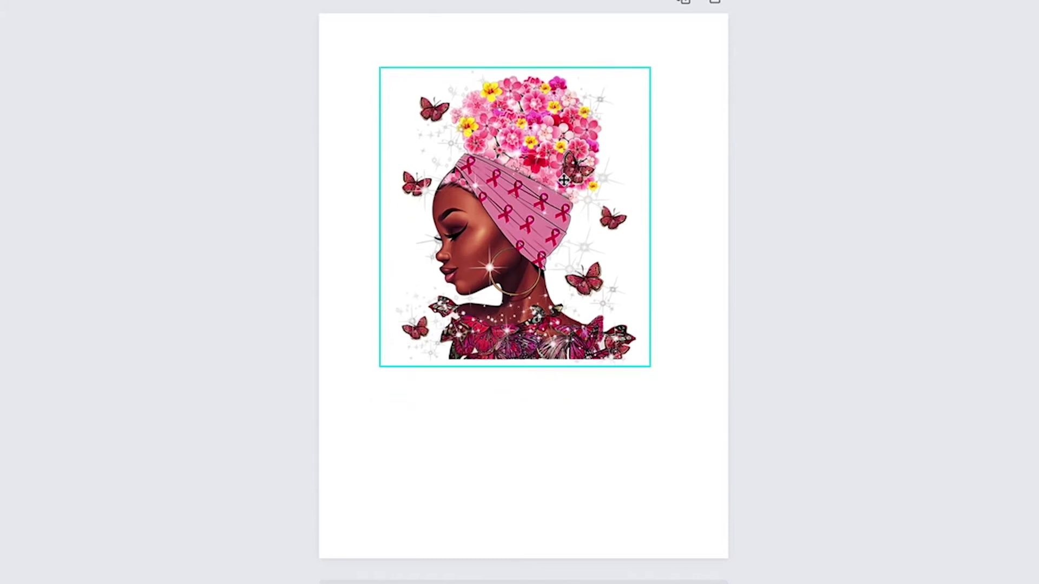
left_click_drag(564, 180, 564, 180)
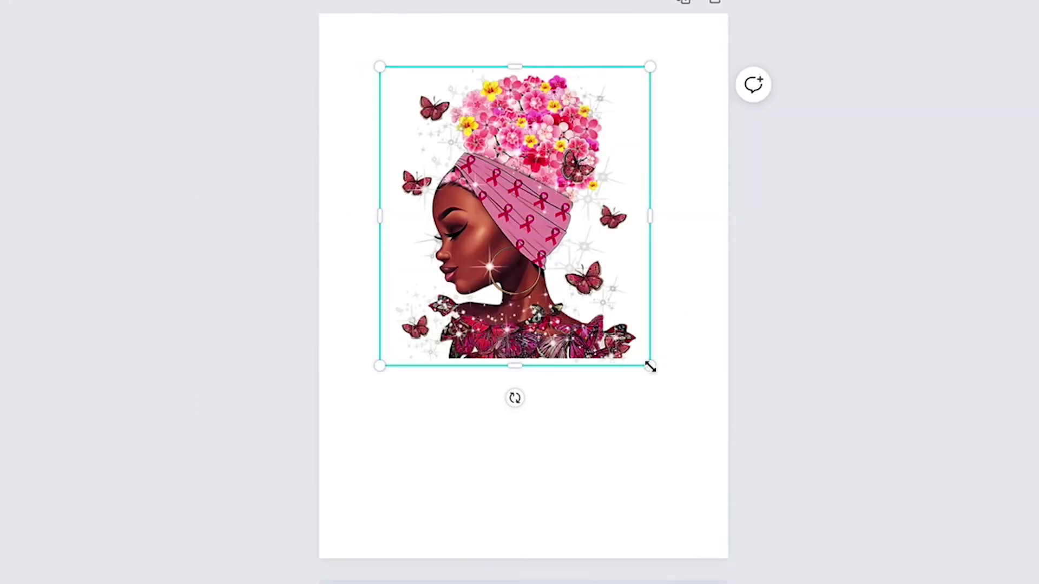
Resize the portrait from its corner handle to about 8.5 × 9.4 in.
left_click_drag(737, 532, 726, 518)
left_click_drag(643, 358, 635, 352)
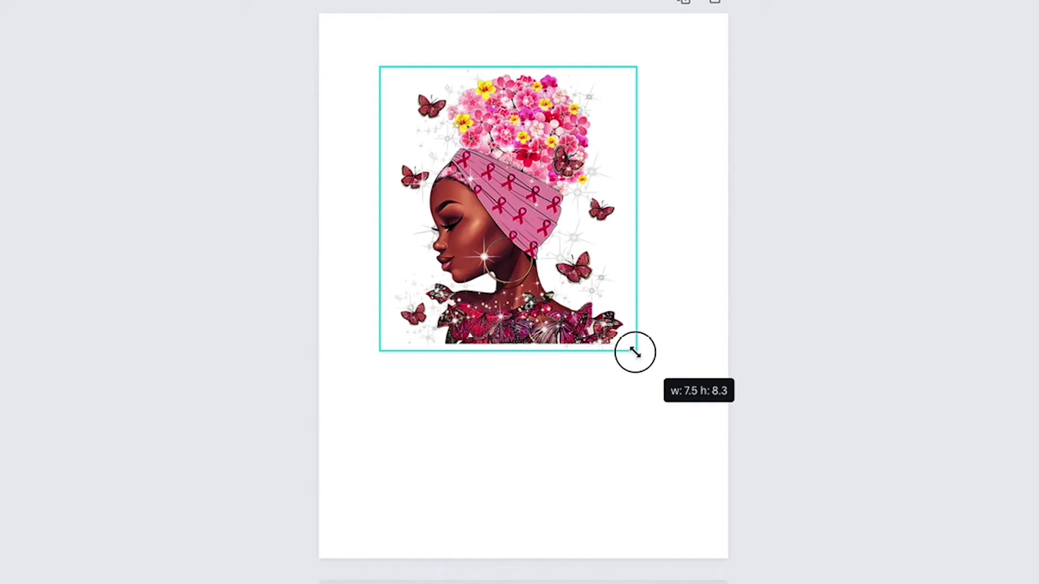
left_click_drag(635, 352, 636, 388)
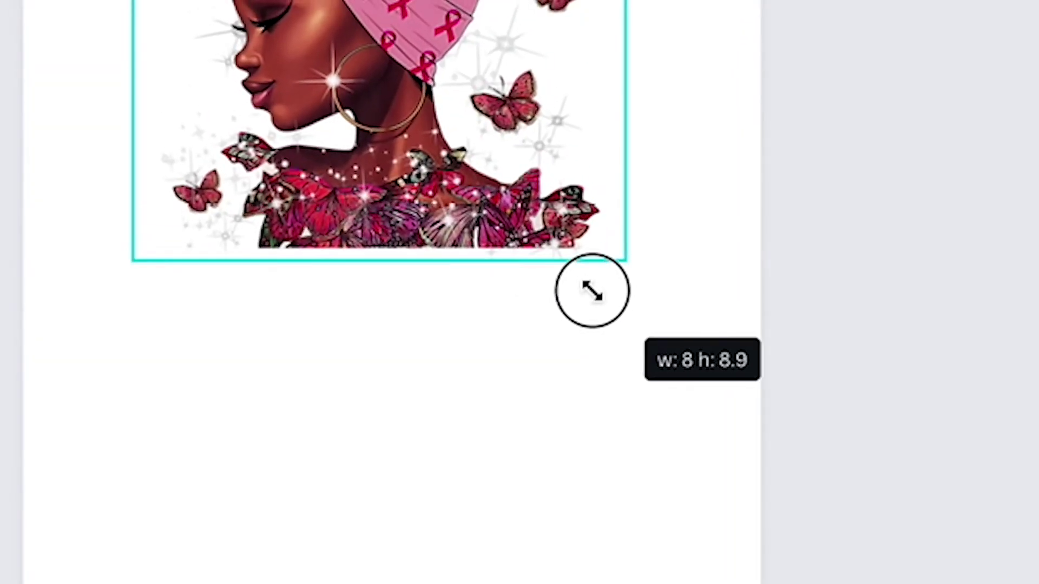
left_click_drag(593, 291, 592, 290)
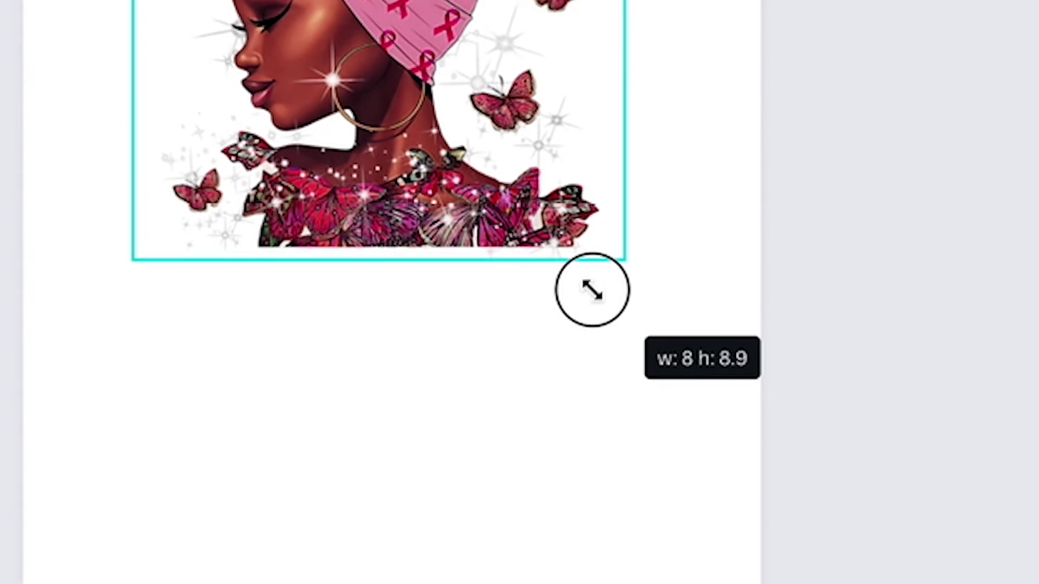
mouse_move(592, 291)
left_mouse_down()
mouse_move(603, 301)
mouse_move(592, 293)
left_mouse_up()
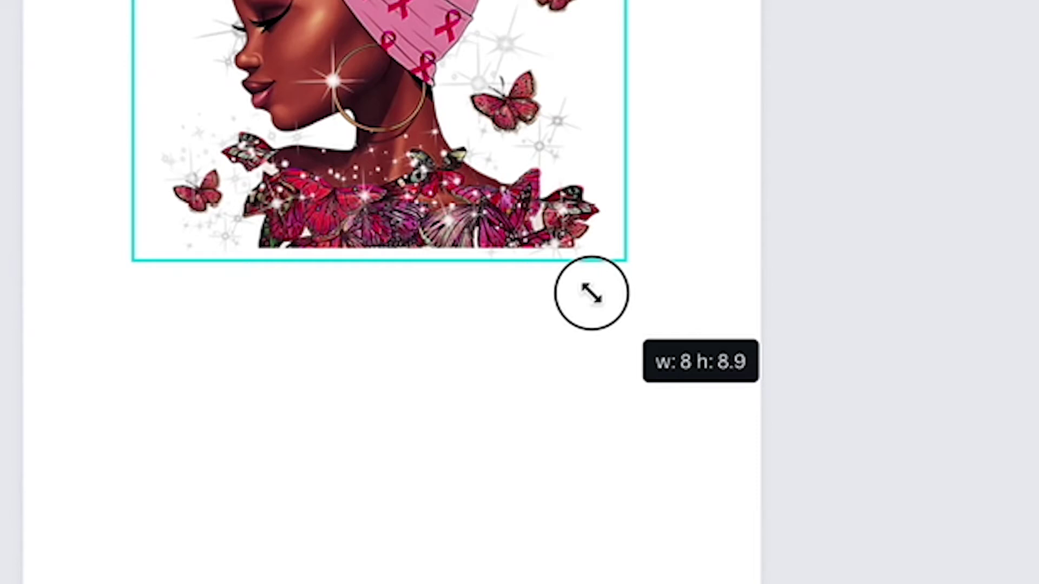
left_click_drag(592, 294, 659, 348)
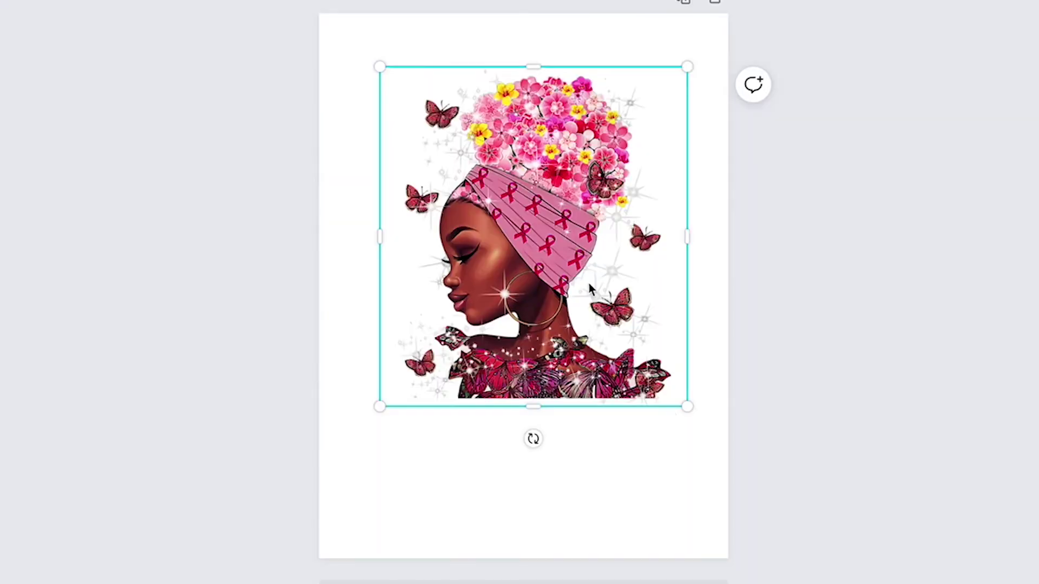
Centre the portrait horizontally near the page top, then duplicate it with Ctrl+D.
left_click_drag(588, 283, 559, 244)
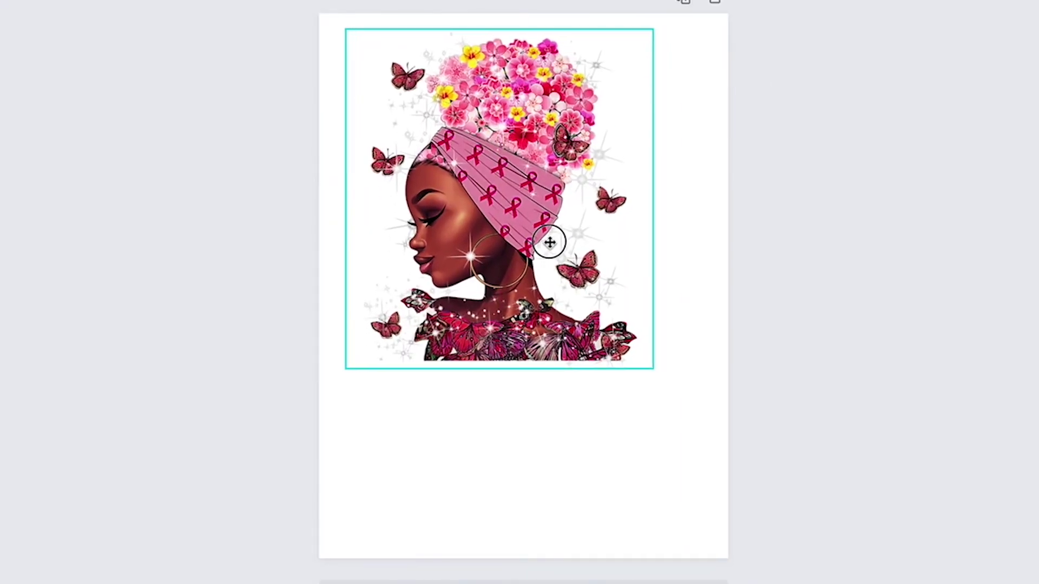
left_click_drag(550, 242, 555, 234)
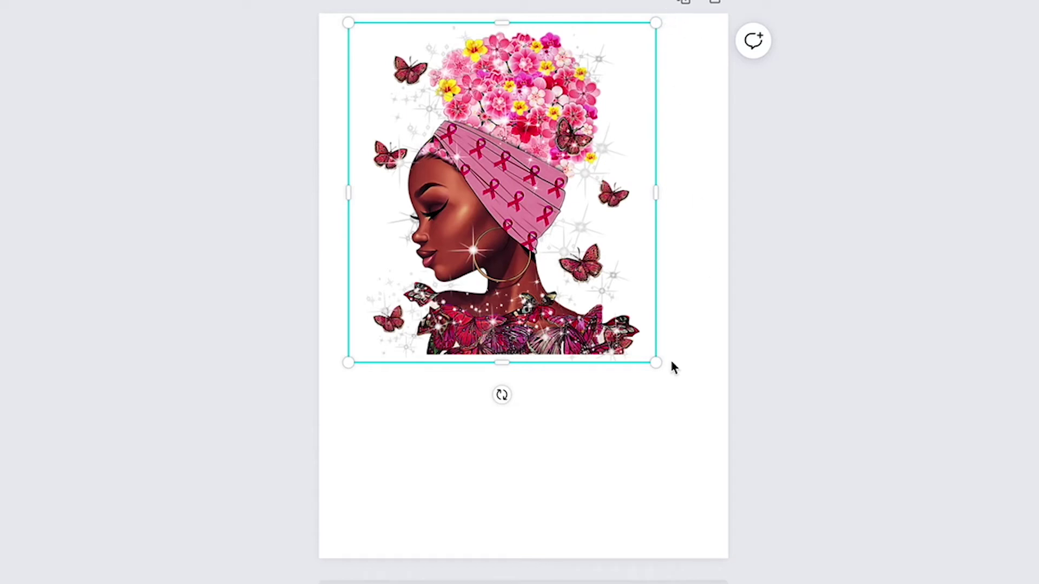
left_click(503, 396)
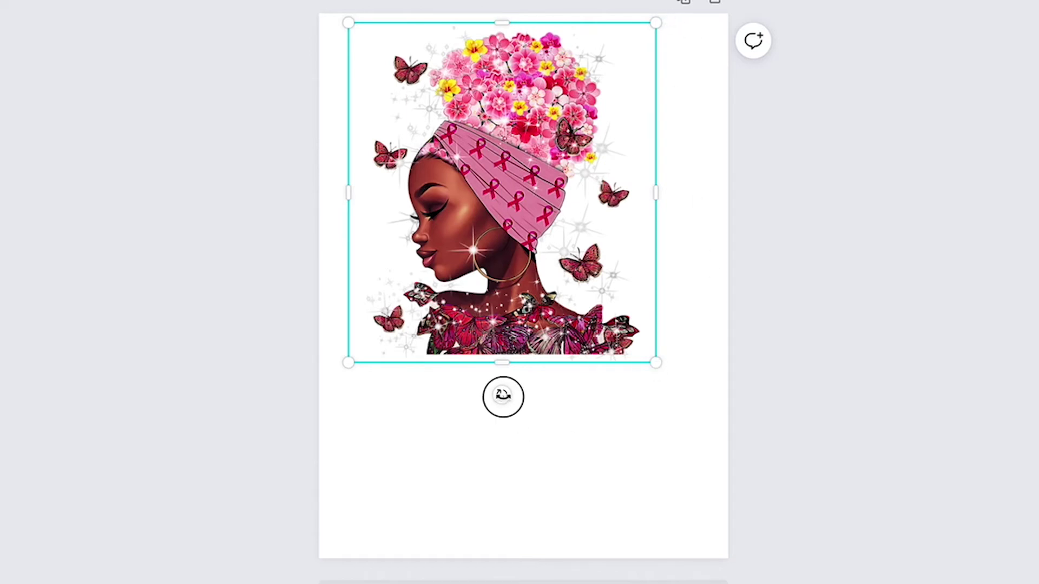
left_click_drag(503, 395, 327, 193)
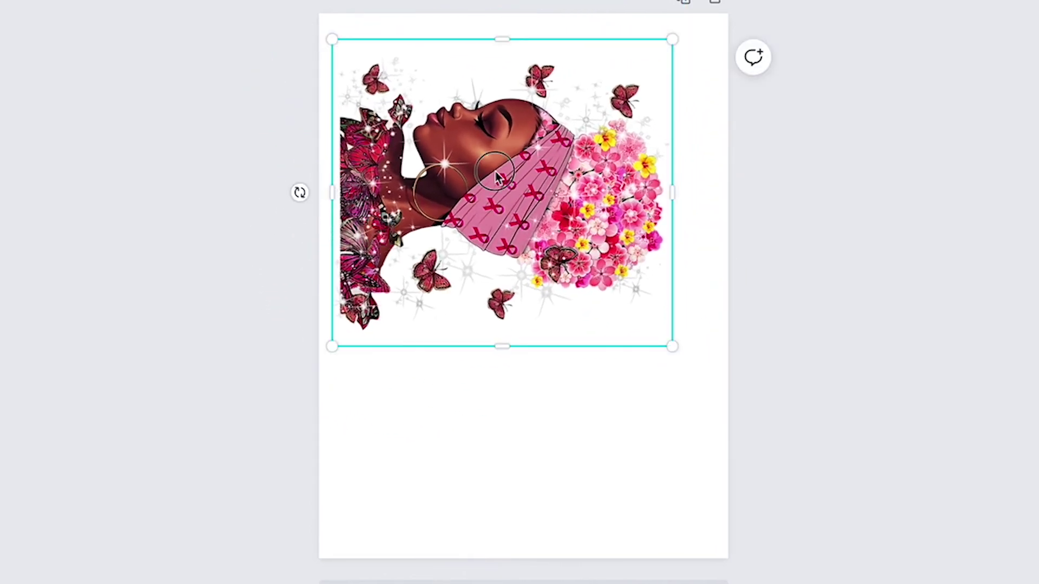
left_click_drag(496, 176, 517, 159)
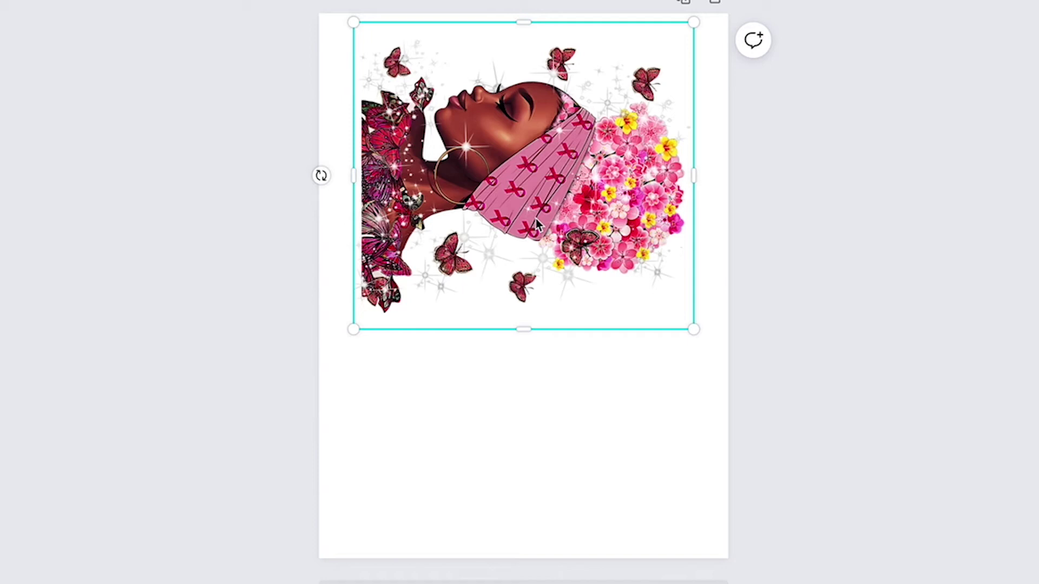
key("ctrl+d")
Move the duplicate down, shrink it to about 7.7 × 8.5 in, and rest it on the bottom edge.
left_click_drag(564, 147, 565, 351)
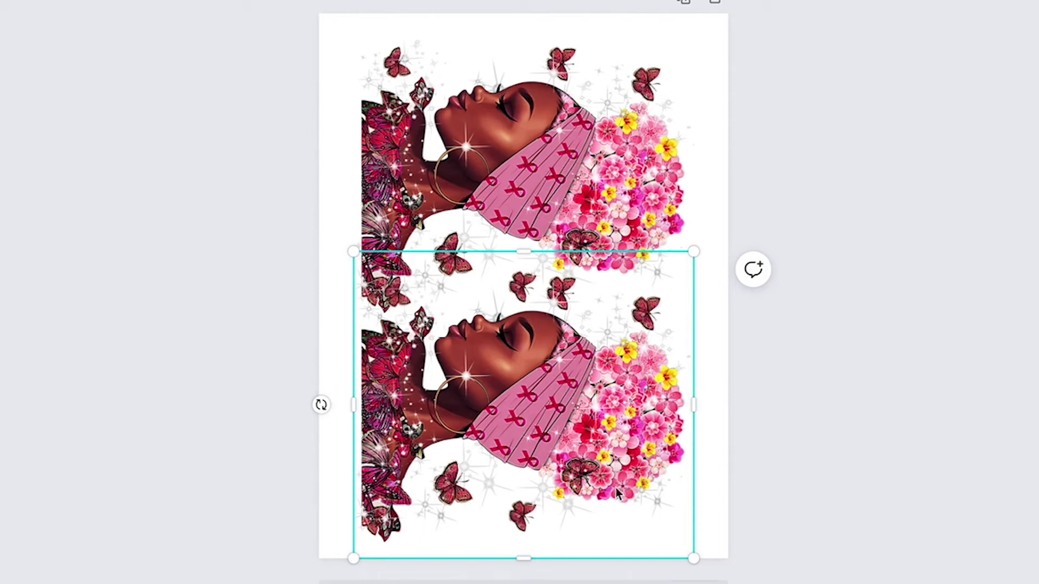
mouse_move(533, 369)
left_mouse_down()
mouse_move(533, 457)
mouse_move(525, 354)
mouse_move(544, 357)
mouse_move(541, 368)
left_mouse_up()
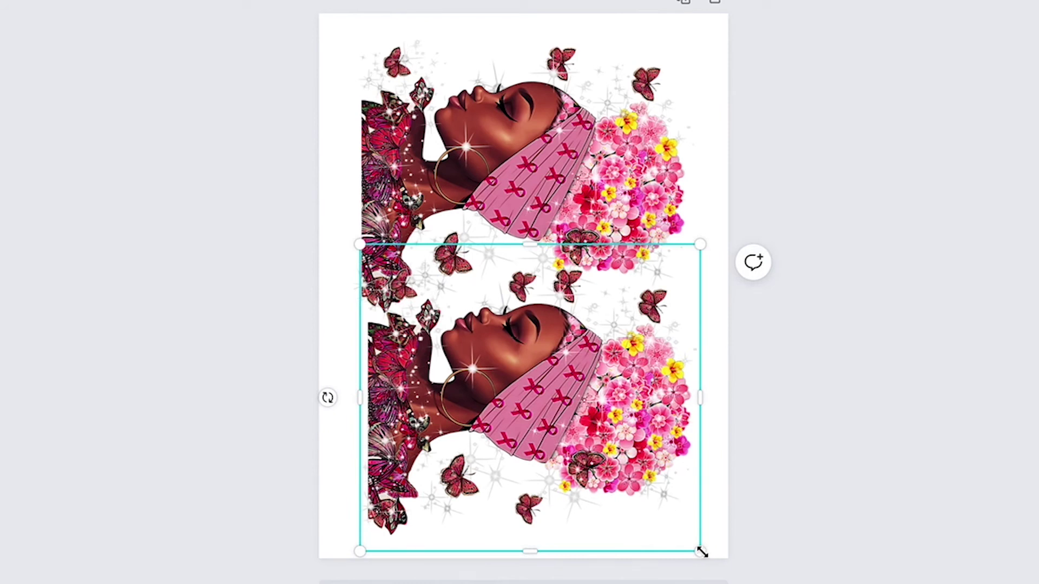
left_click_drag(702, 552, 684, 537)
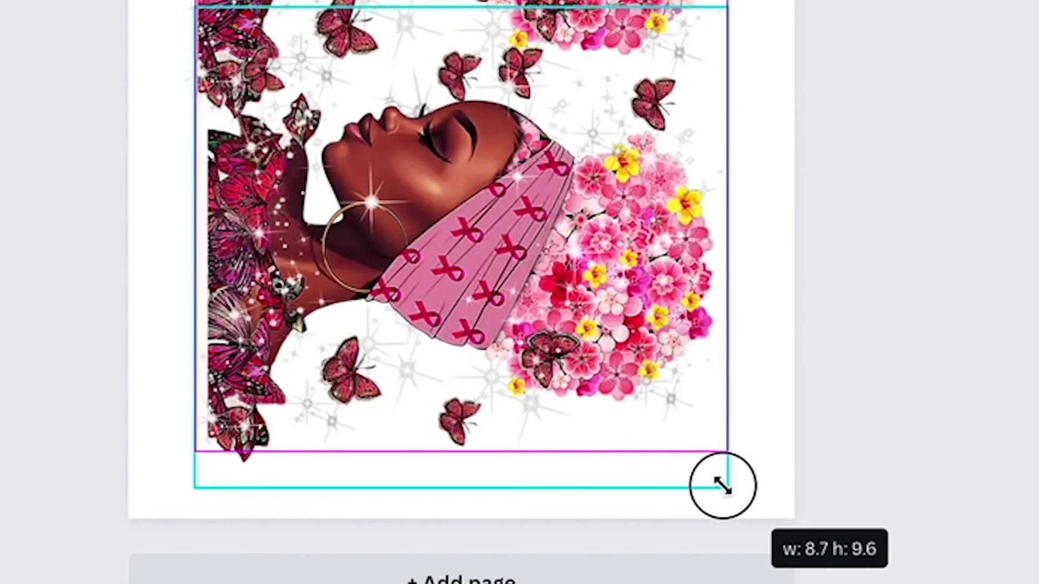
left_click_drag(723, 485, 703, 477)
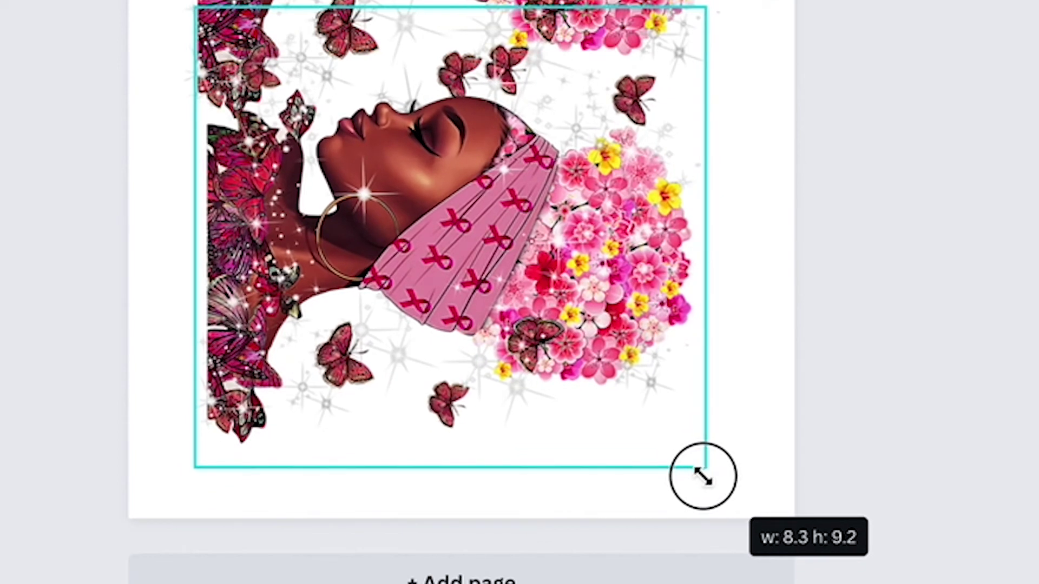
left_click_drag(702, 476, 571, 378)
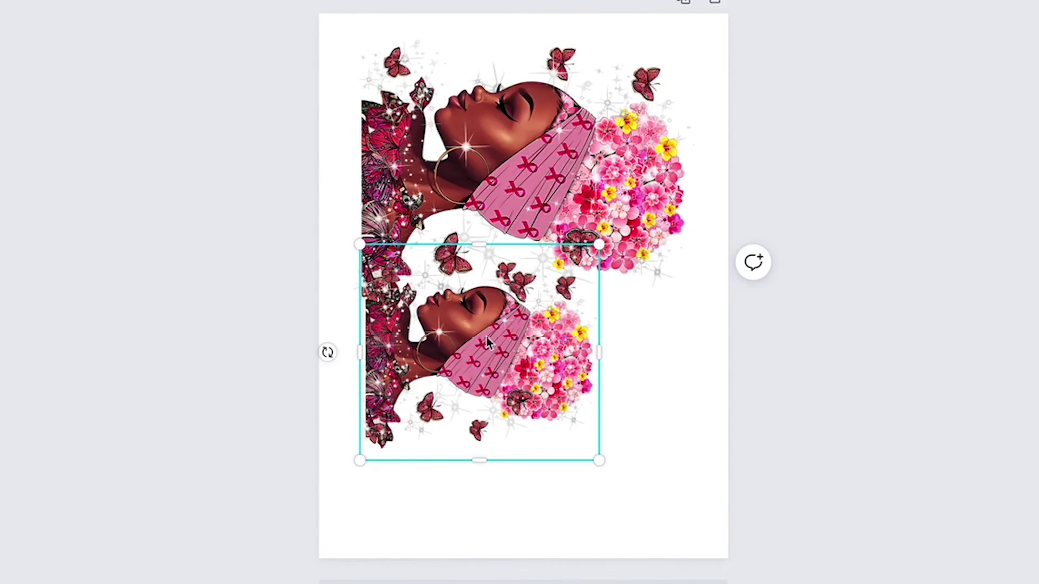
left_click_drag(488, 339, 479, 426)
left_click(675, 427)
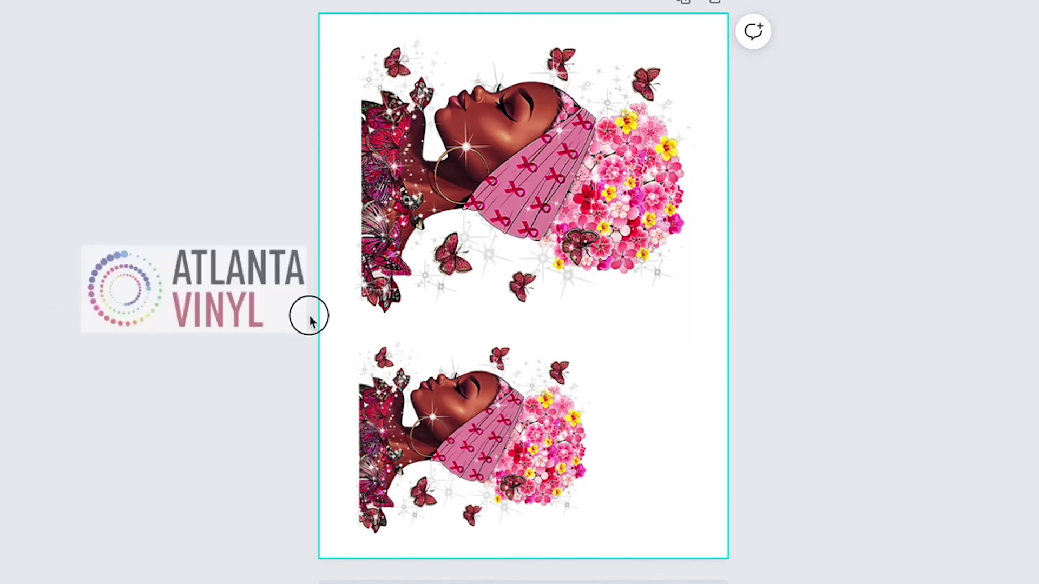
Add the Atlanta Vinyl logo, rotate it 90°, shrink it, and place it right of the small portrait.
left_click_drag(643, 422, 644, 423)
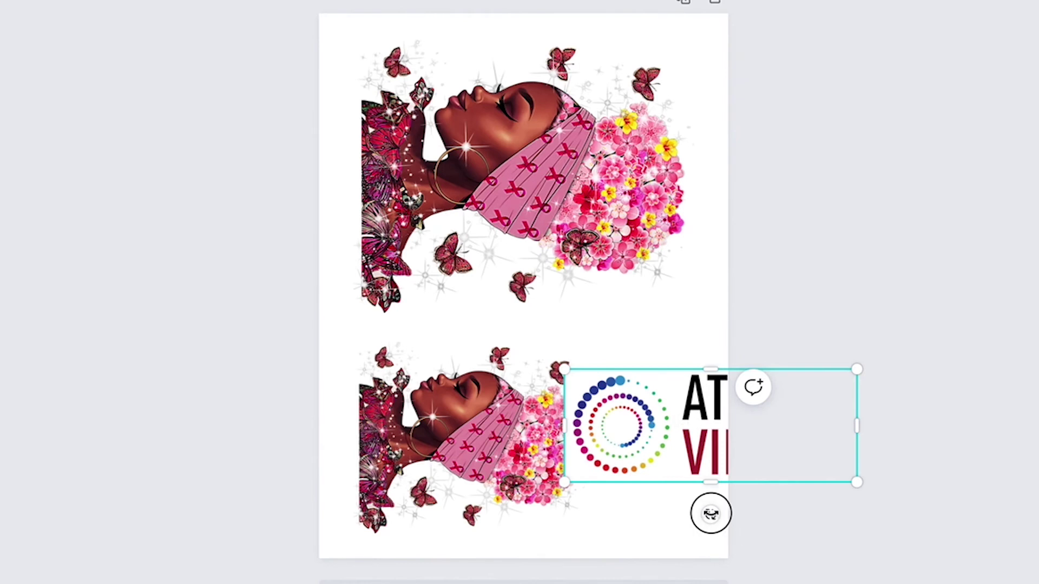
left_click_drag(711, 514, 590, 424)
left_click_drag(715, 441, 655, 412)
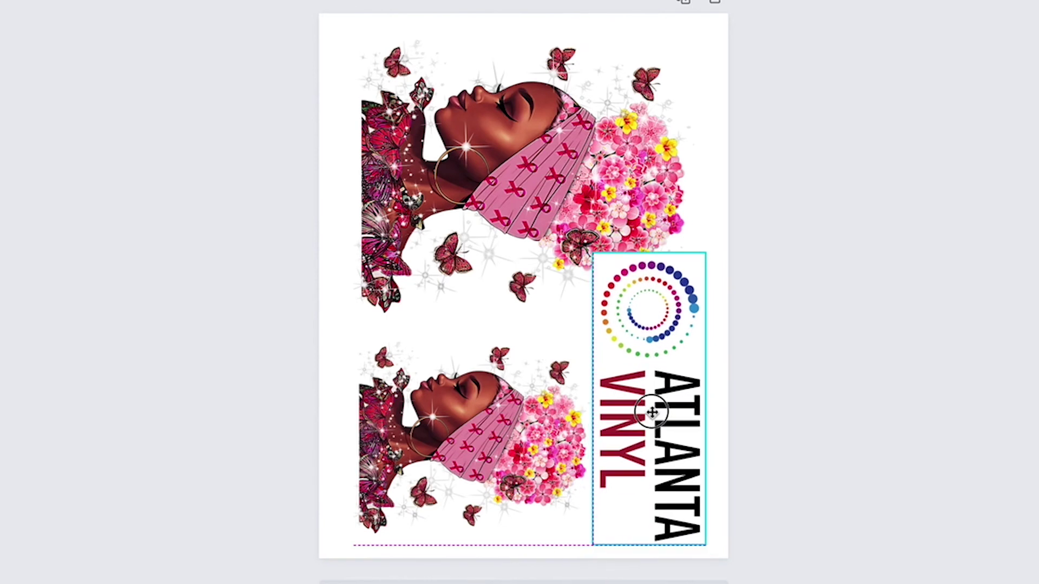
left_click_drag(707, 251, 671, 351)
left_click_drag(633, 464, 652, 443)
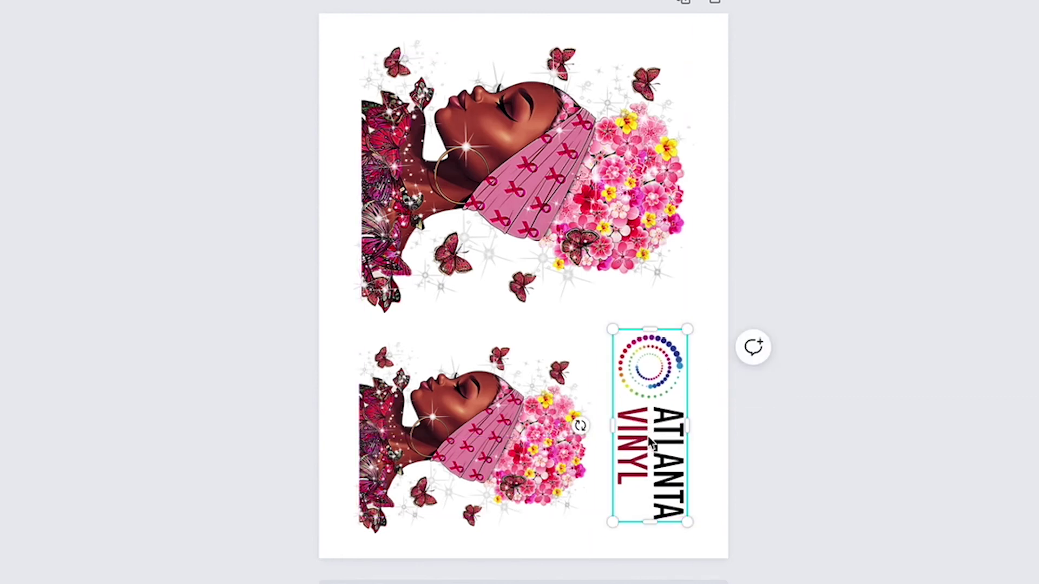
left_click(846, 270)
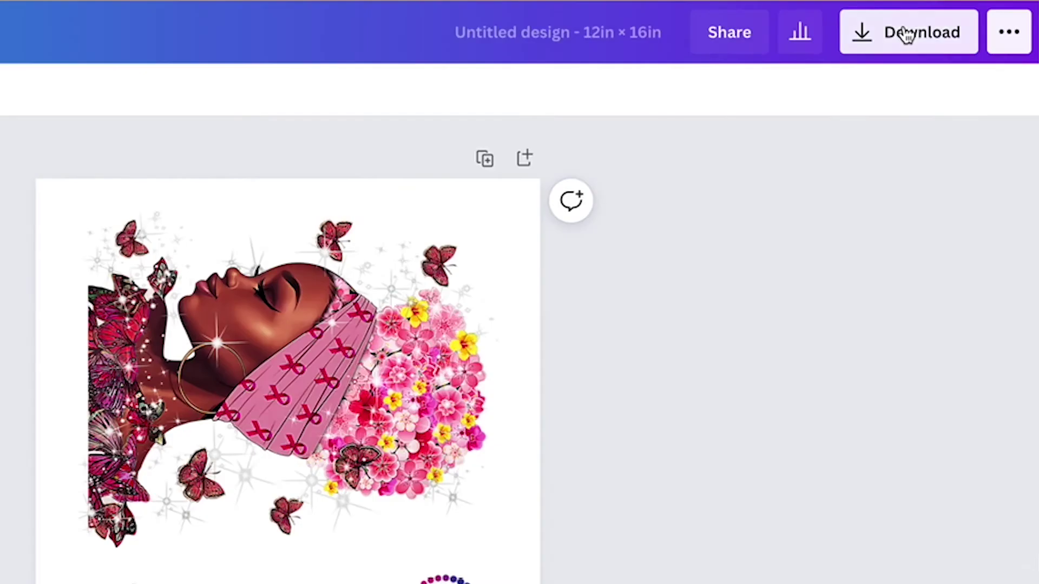
Download the design as a 3× PNG (4500 × 6000 px) with a transparent background.
left_click(973, 67)
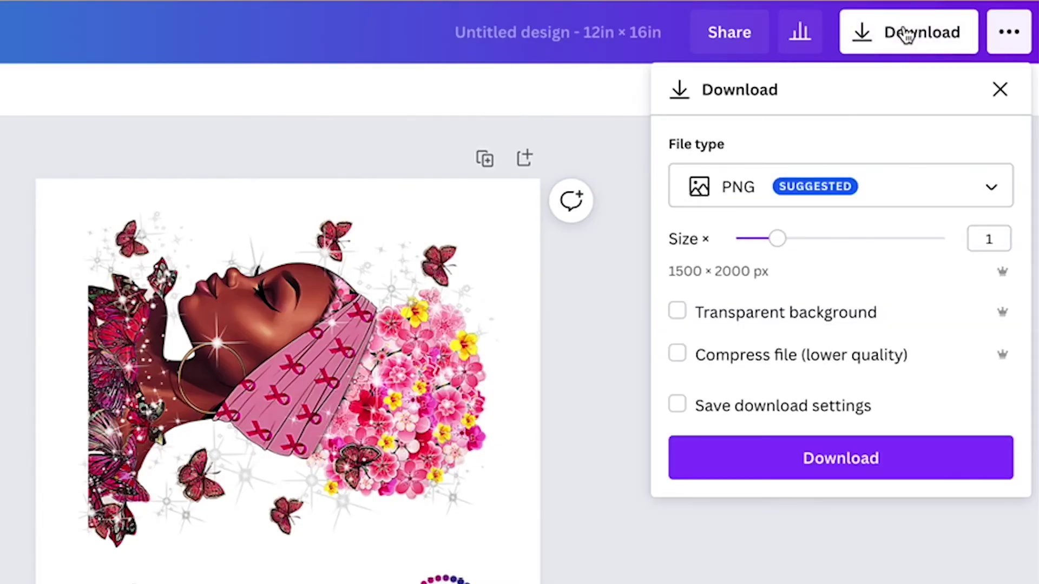
left_click_drag(778, 238, 967, 227)
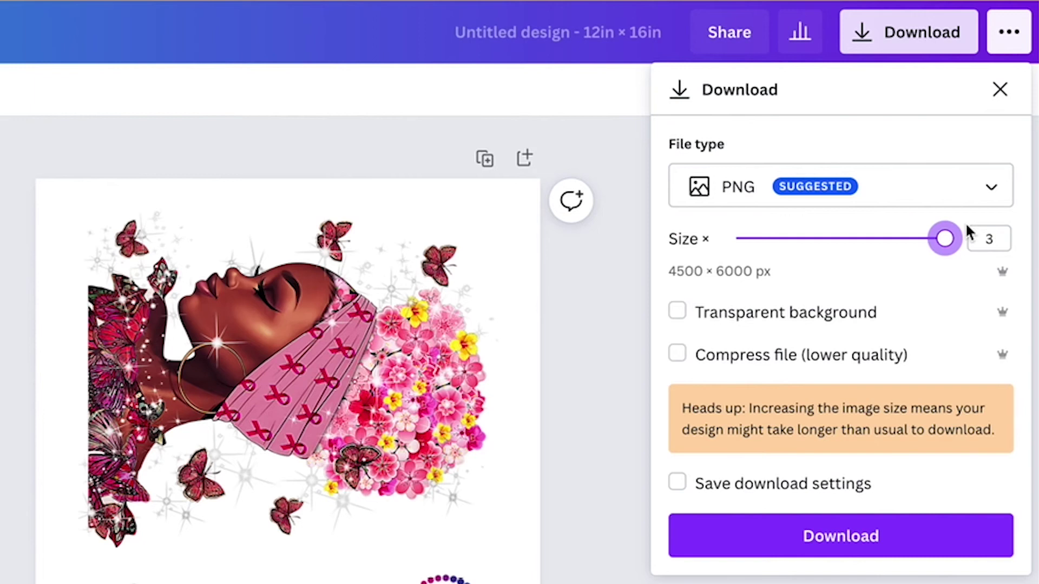
left_click(677, 313)
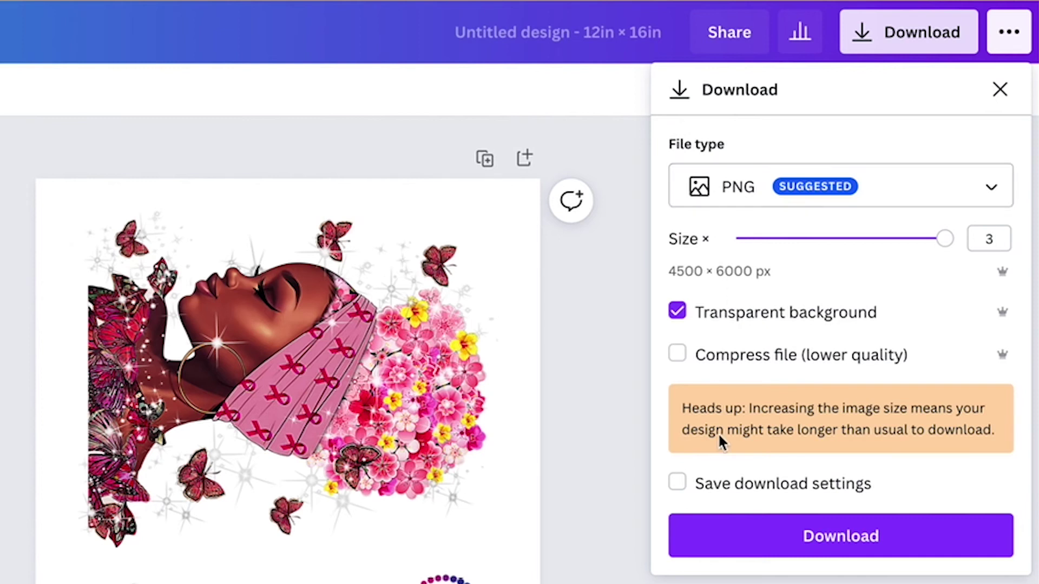
left_click(832, 536)
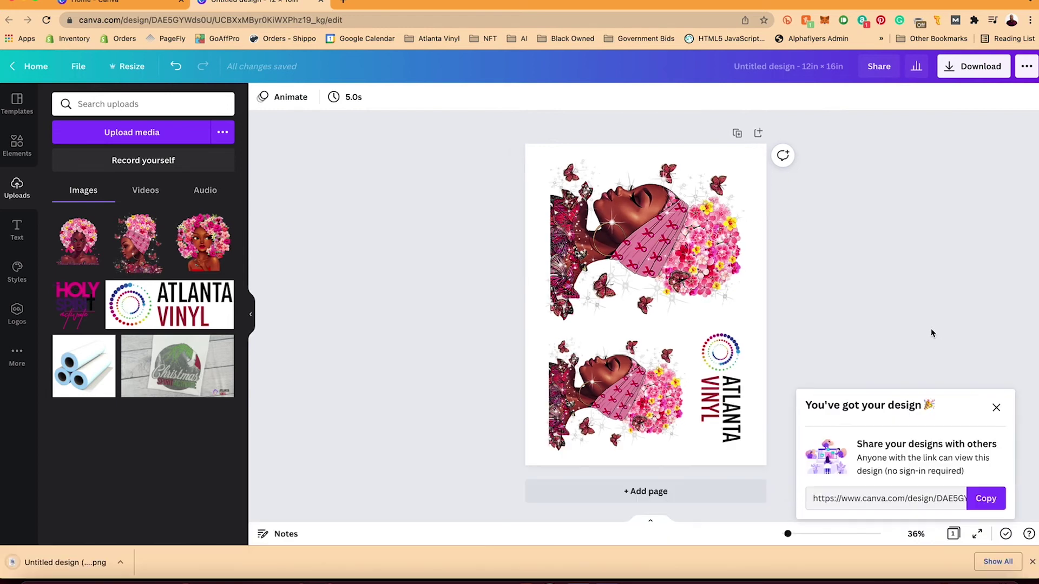
left_click(66, 563)
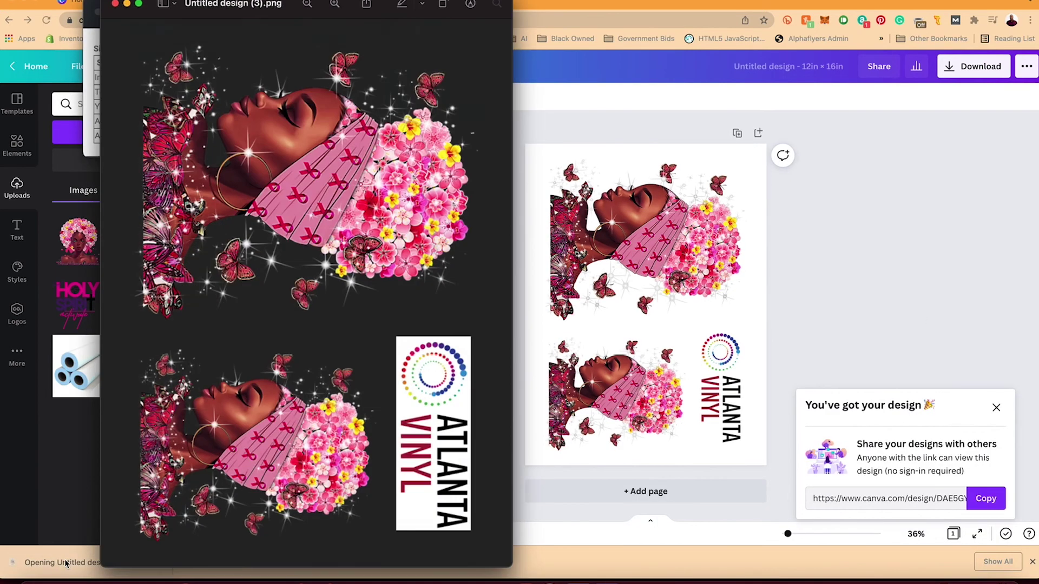
left_click_drag(282, 4, 425, 0)
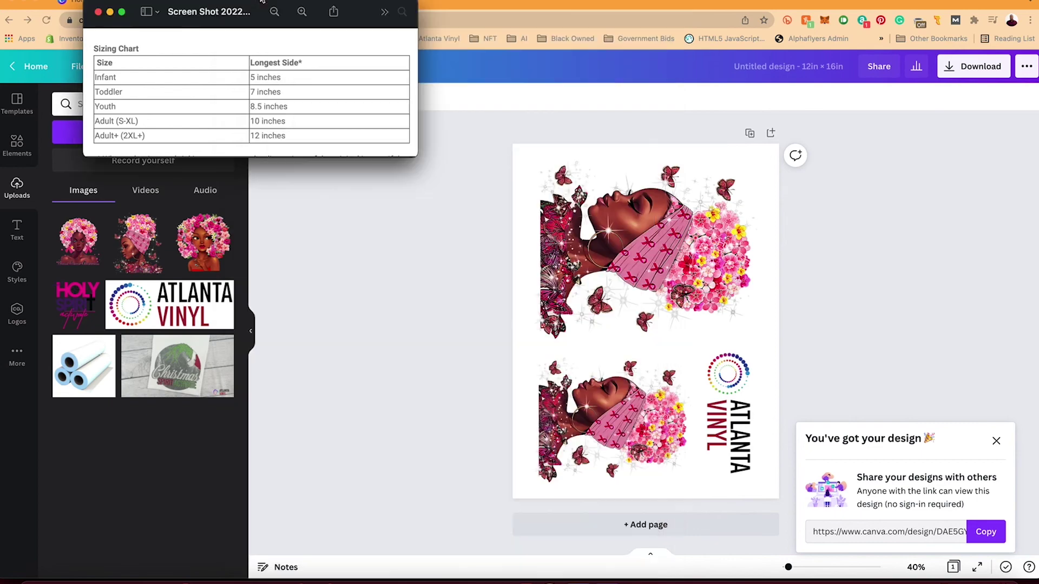
left_click(263, 3)
left_click(79, 23)
key("super+t")
Go to Atlanta Vinyl Store's Custom DTF Transfers product page and open its Choose PNG upload dialog.
type("atlanta")
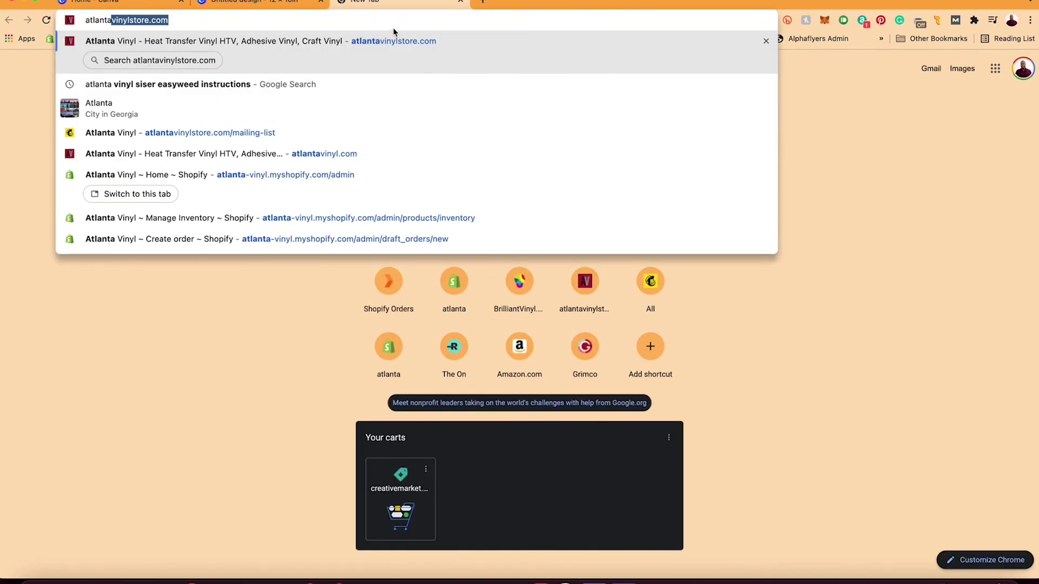
key("Return")
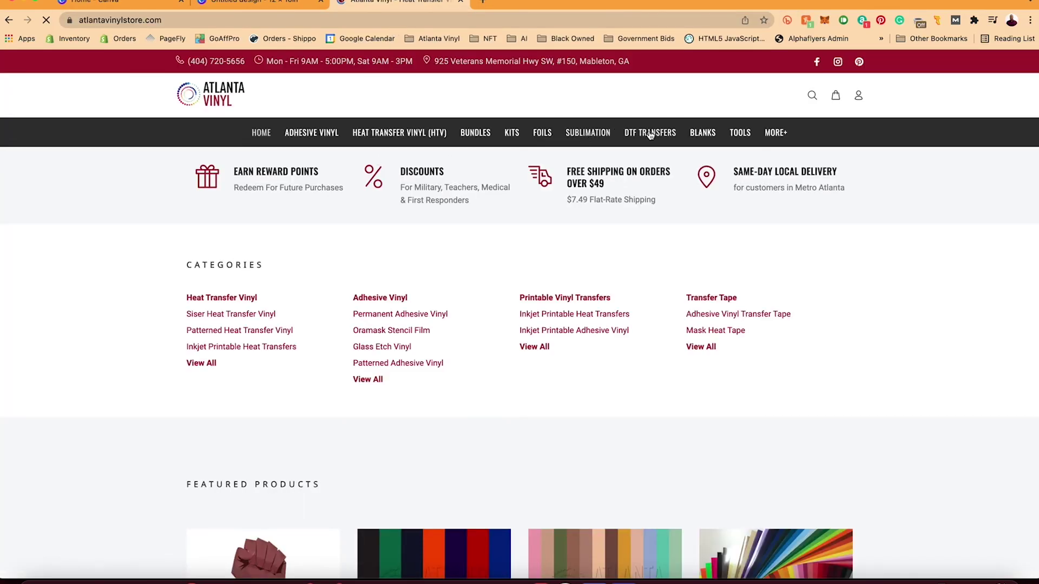
left_click(650, 134)
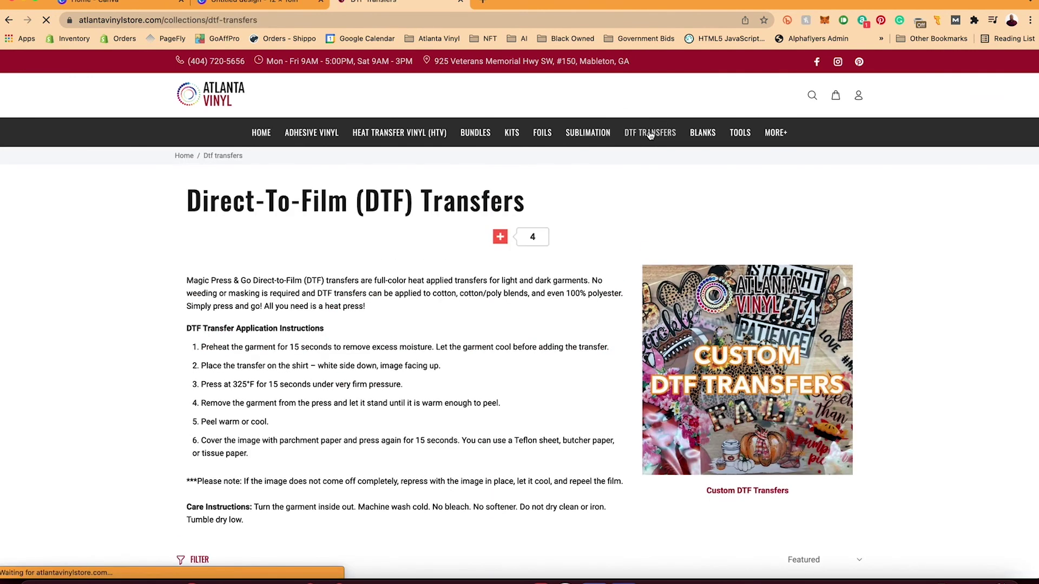
left_click(726, 346)
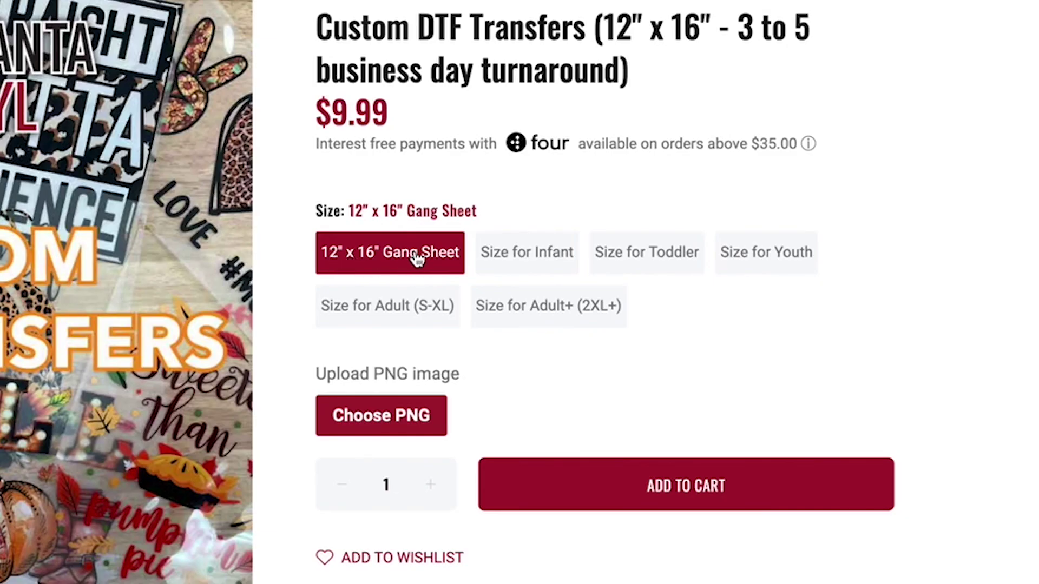
left_click(394, 416)
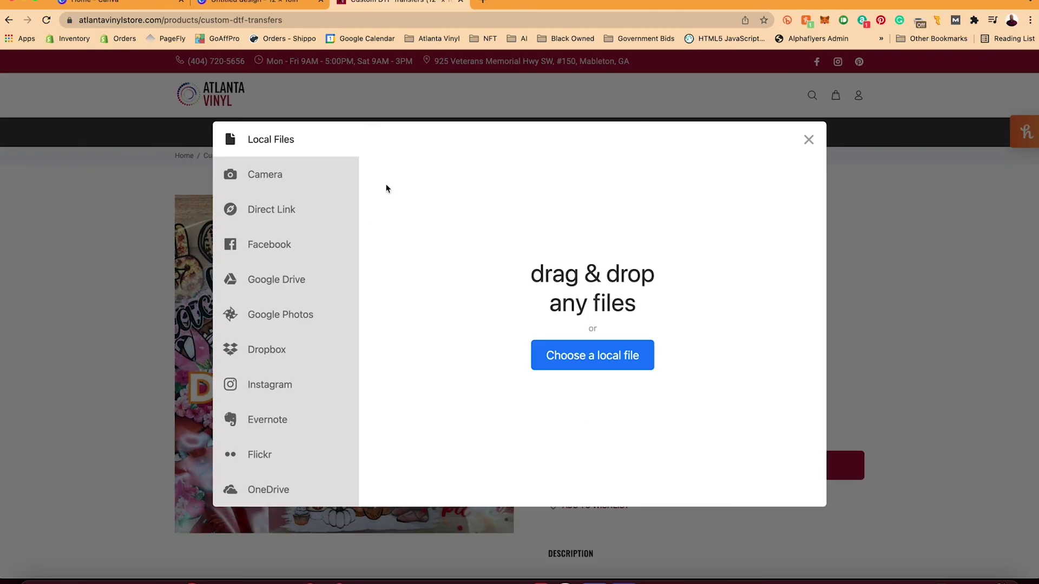
Upload 'Untitled design (3).png' from Finder and add the 12" x 16" transfer ($9.99) to the cart.
key("super+Tab")
key("super+Tab")
key("super+Tab")
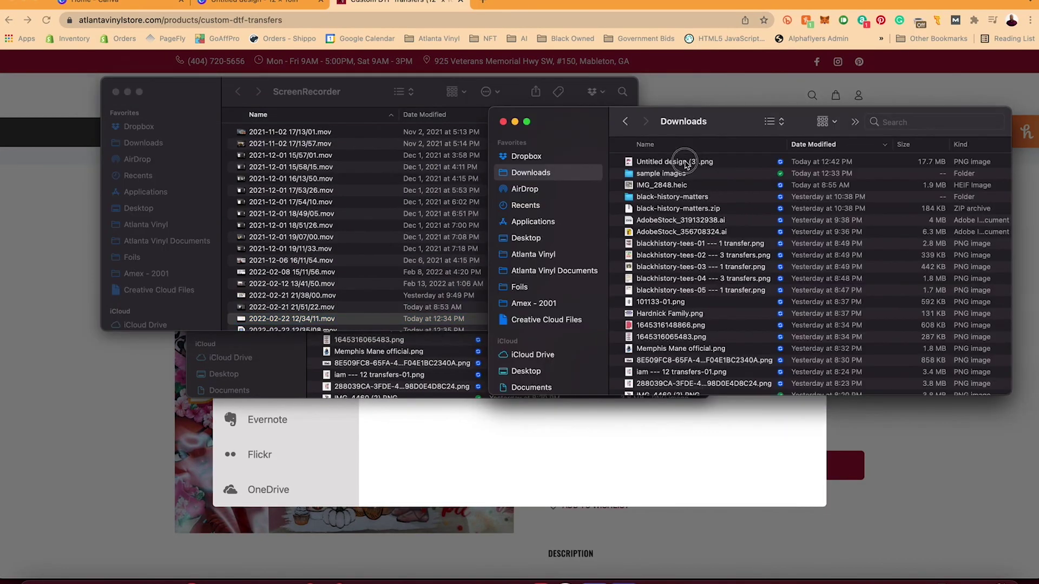
left_click_drag(687, 164, 573, 429)
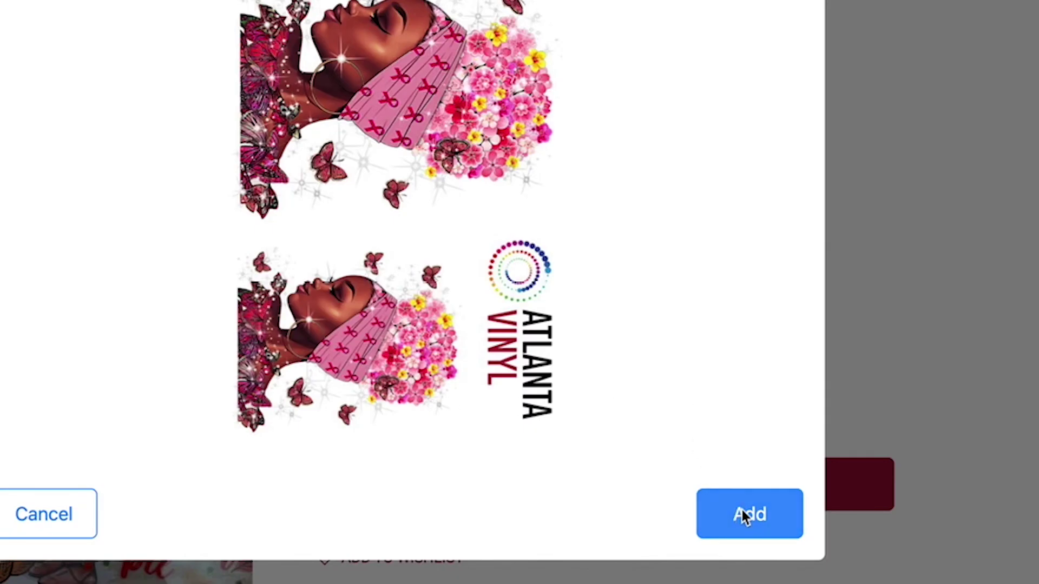
left_click(786, 481)
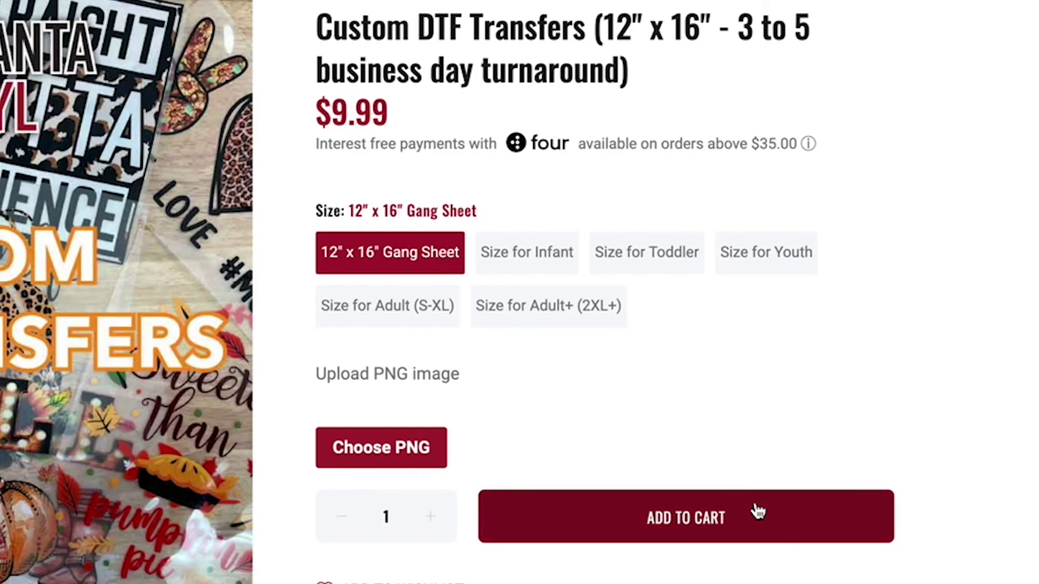
scroll(622, 418, "down", 5)
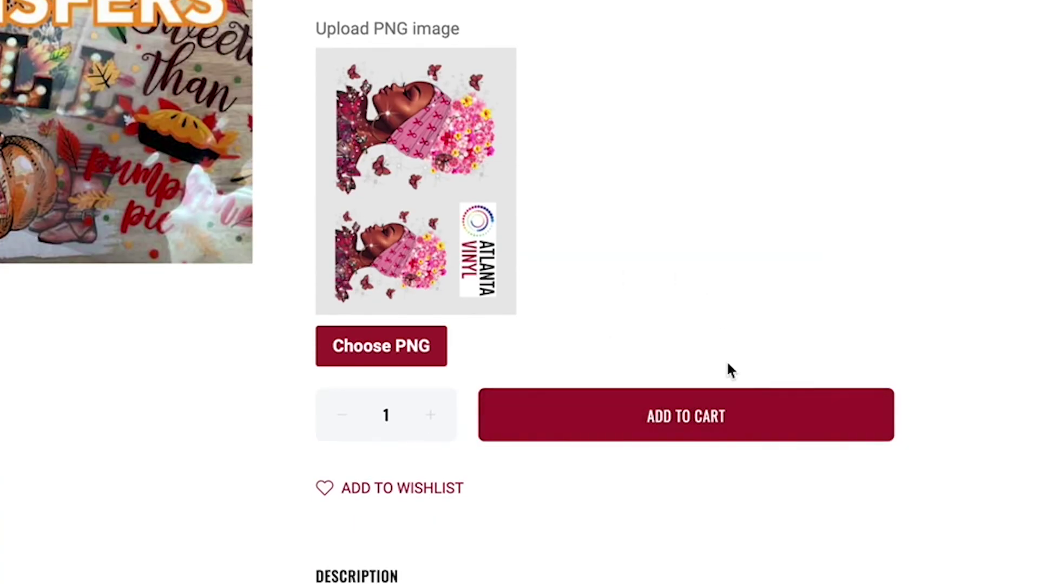
left_click(702, 425)
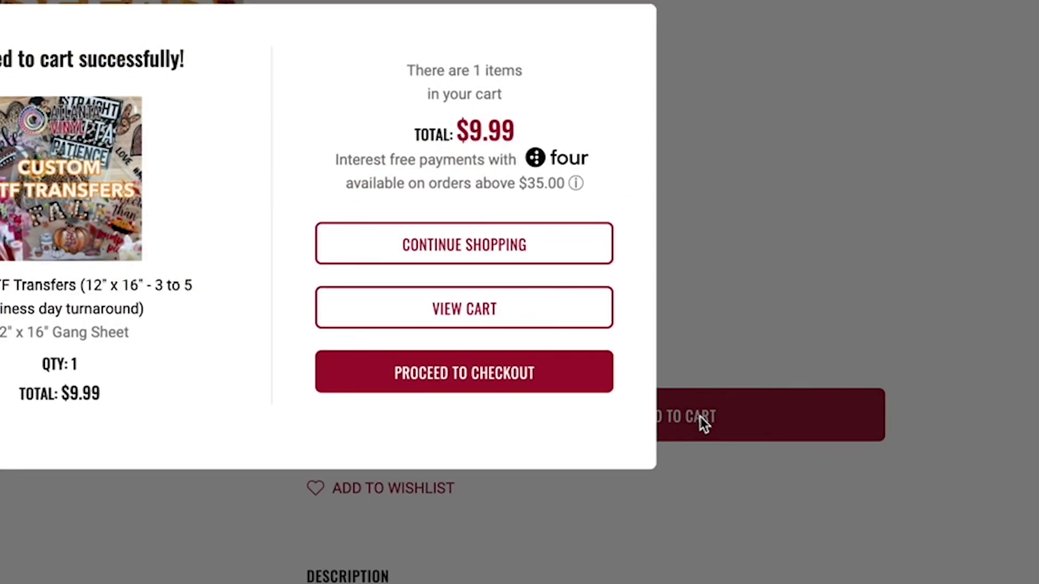